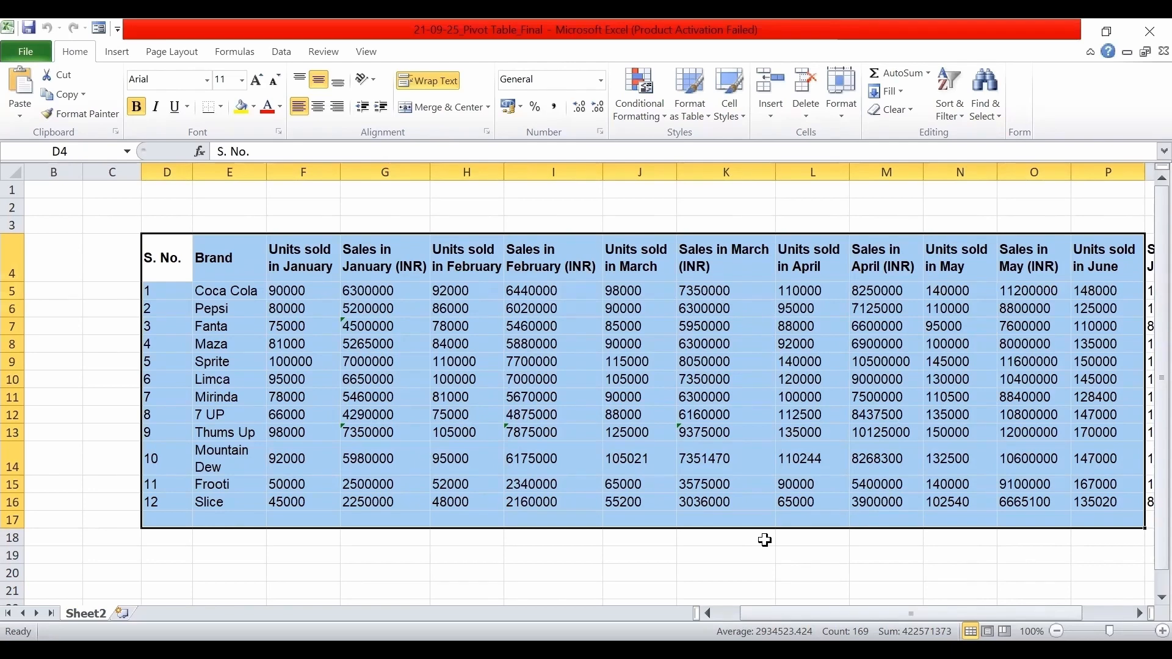
# Examine the extent of the sales data range and the column headers in row 4, from S. No. to Sales in June (INR).
pyautogui.moveTo(765, 540); pyautogui.dragTo(1149, 511)
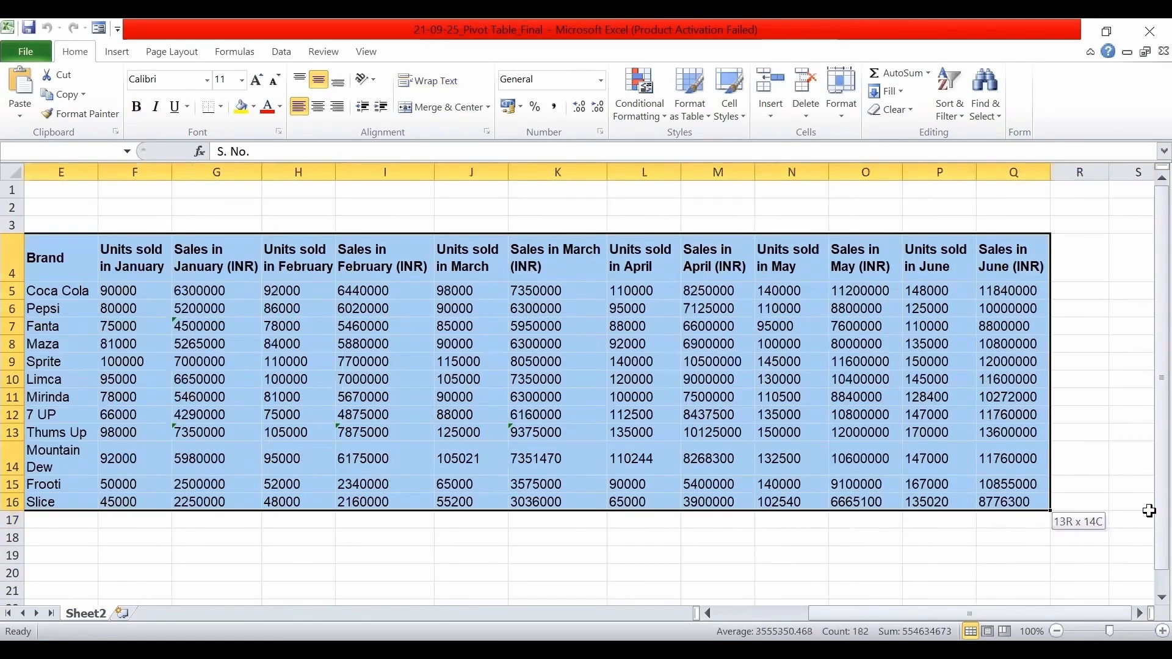
pyautogui.moveTo(928, 614); pyautogui.dragTo(824, 612)
pyautogui.click(495, 302)
pyautogui.moveTo(226, 257); pyautogui.dragTo(1056, 266)
pyautogui.click(286, 313)
# Inspect cells across the sales data for blank rows or columns and for total or subtotal rows.
pyautogui.click(57, 296)
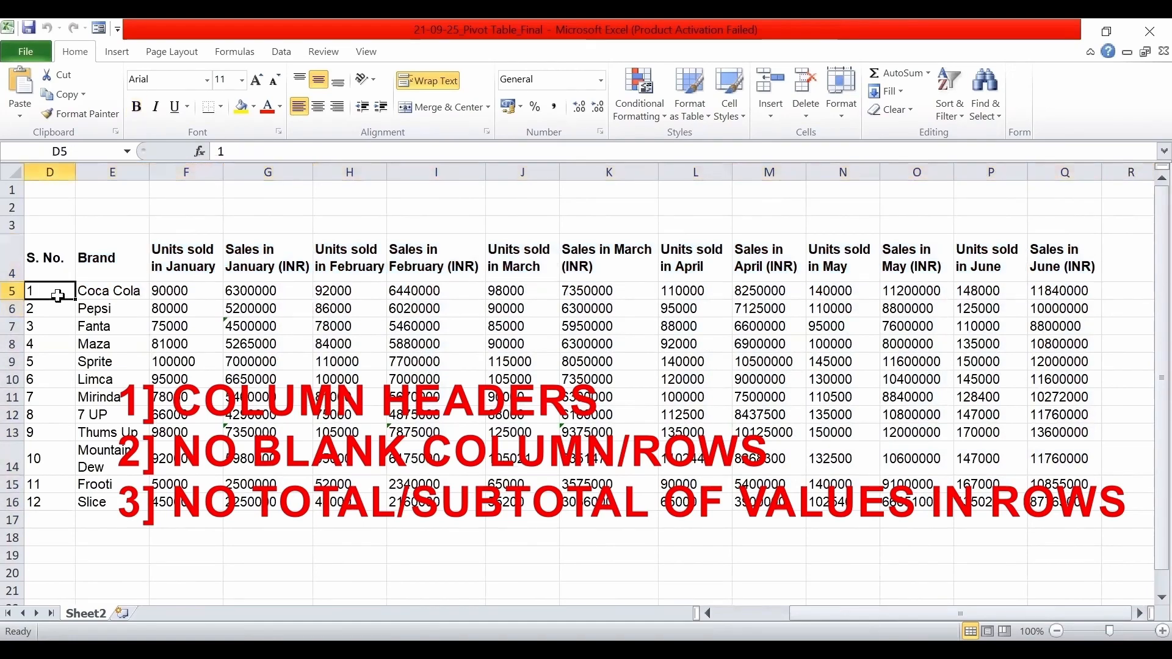
pyautogui.click(256, 360)
pyautogui.click(535, 400)
pyautogui.click(688, 363)
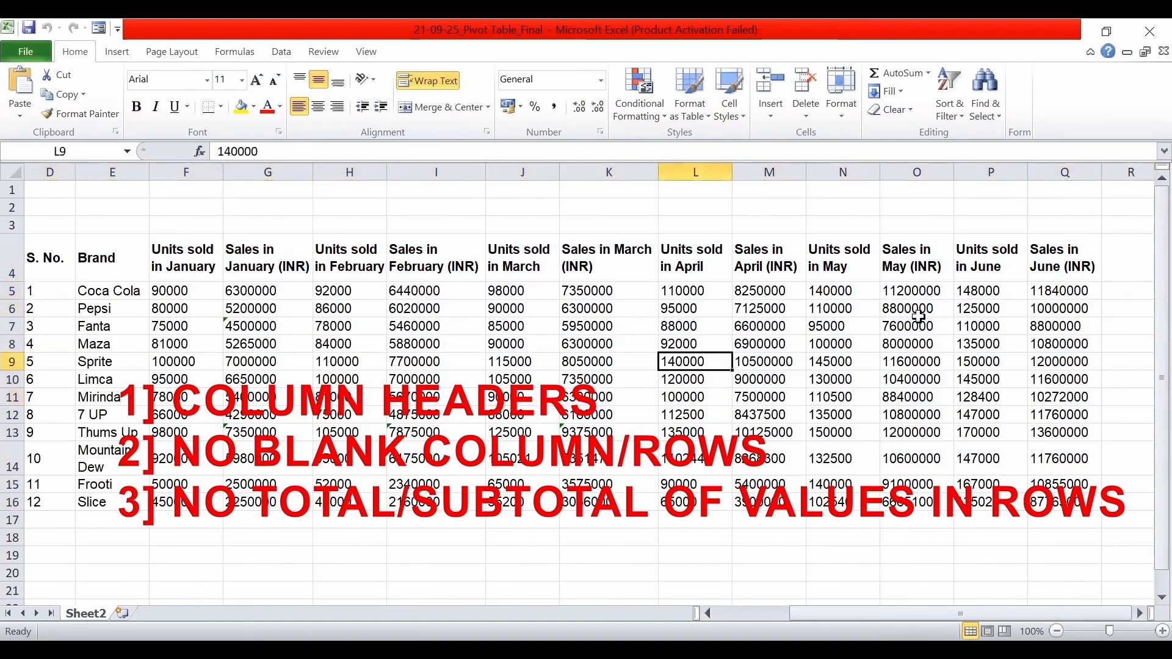
pyautogui.click(912, 323)
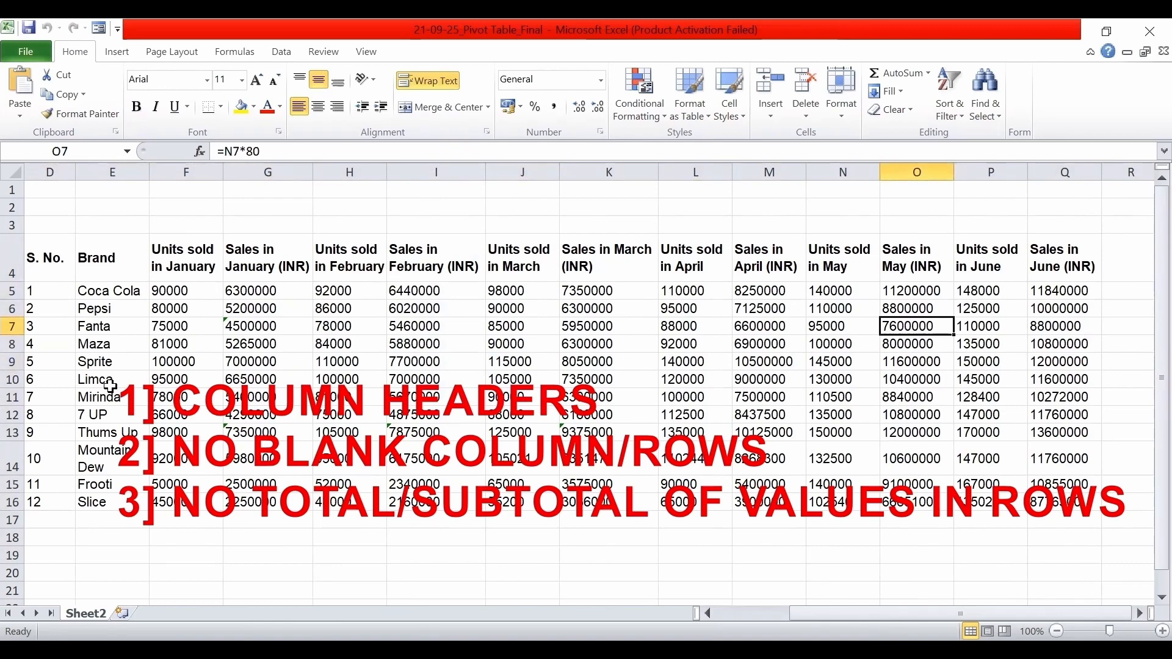
pyautogui.click(135, 293)
pyautogui.click(395, 429)
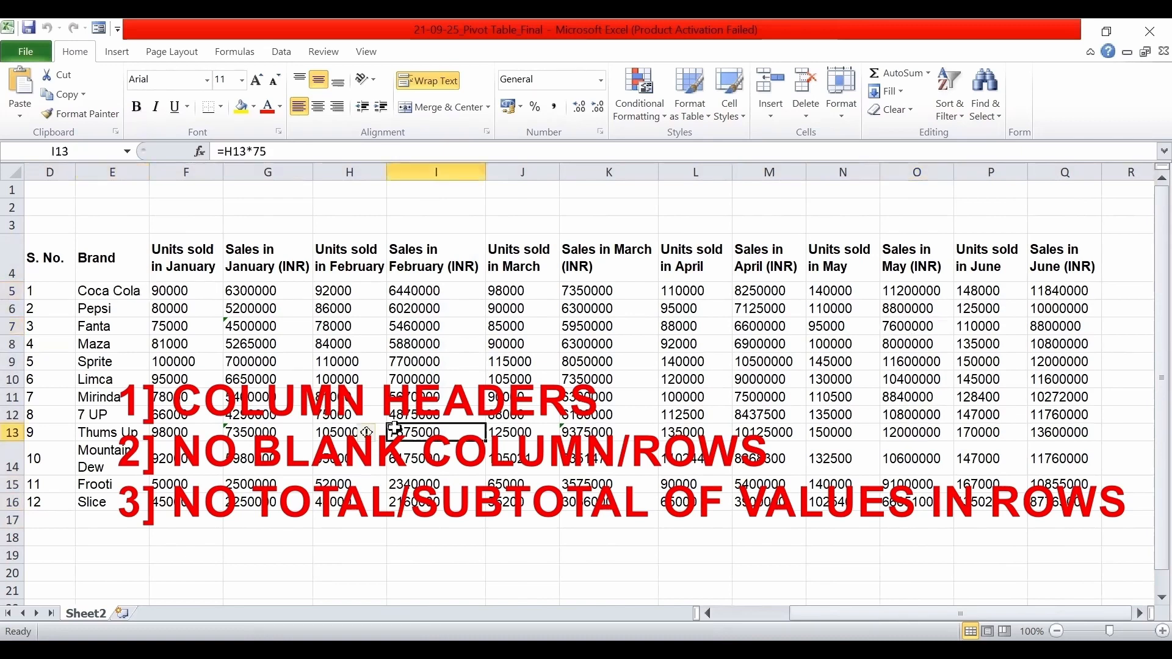
pyautogui.click(618, 435)
pyautogui.click(595, 397)
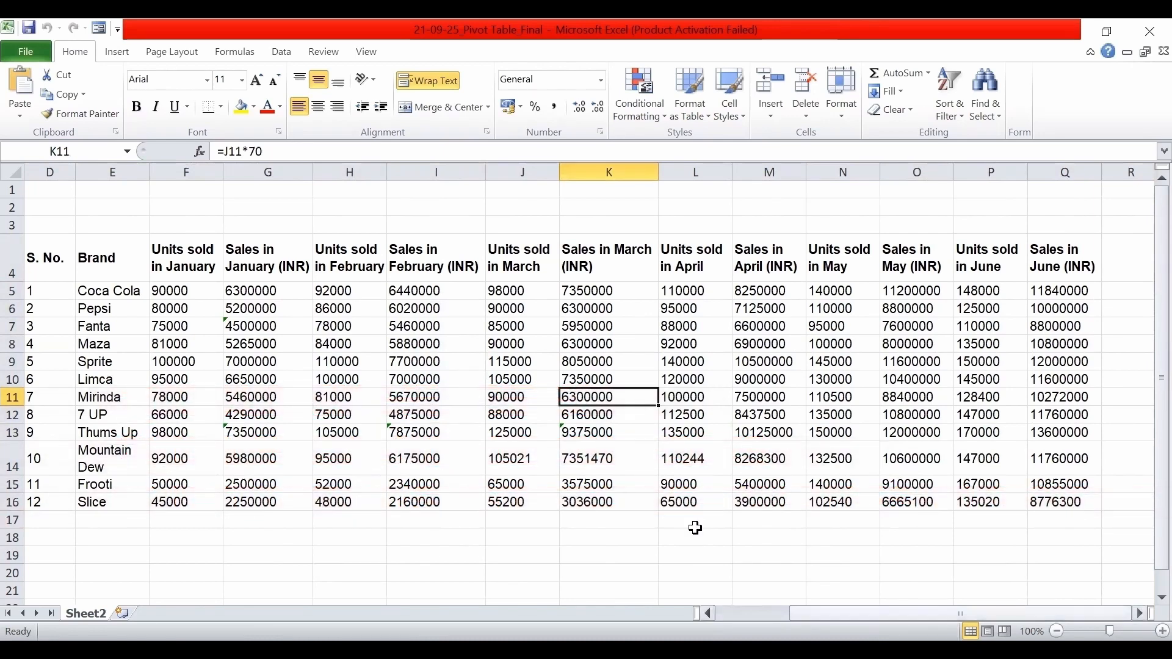
# Convert the sales data range D4:Q16 into a table with headers.
pyautogui.hscroll(-3, 695, 528)
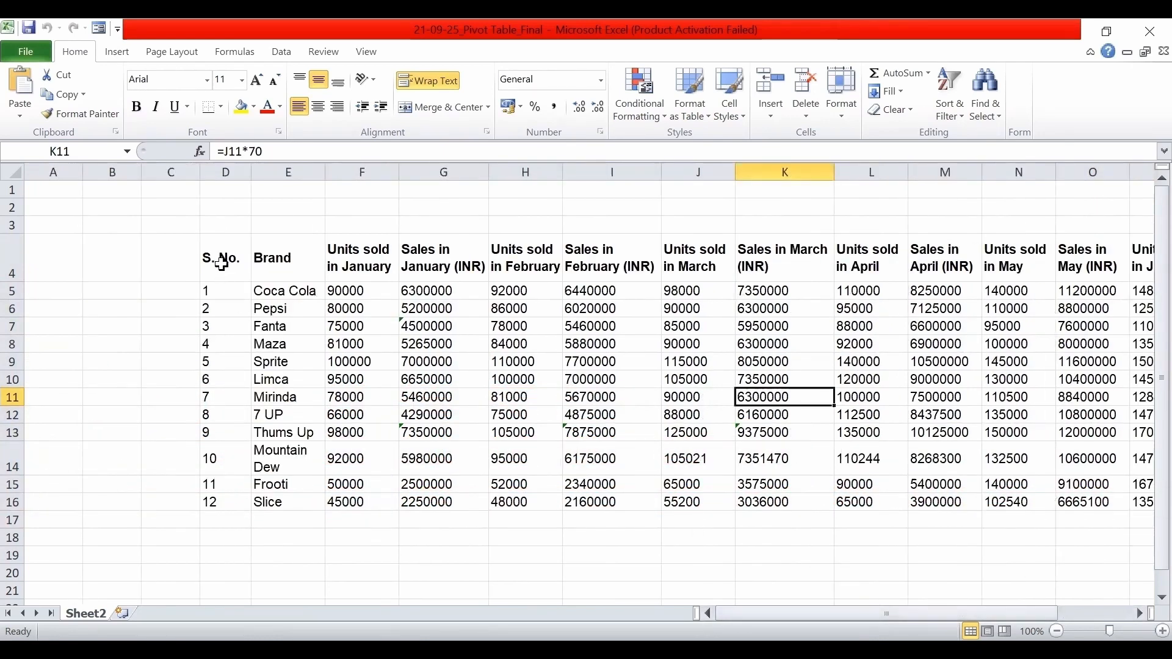
pyautogui.moveTo(221, 263); pyautogui.dragTo(1102, 503)
pyautogui.moveTo(1011, 505); pyautogui.dragTo(1011, 505)
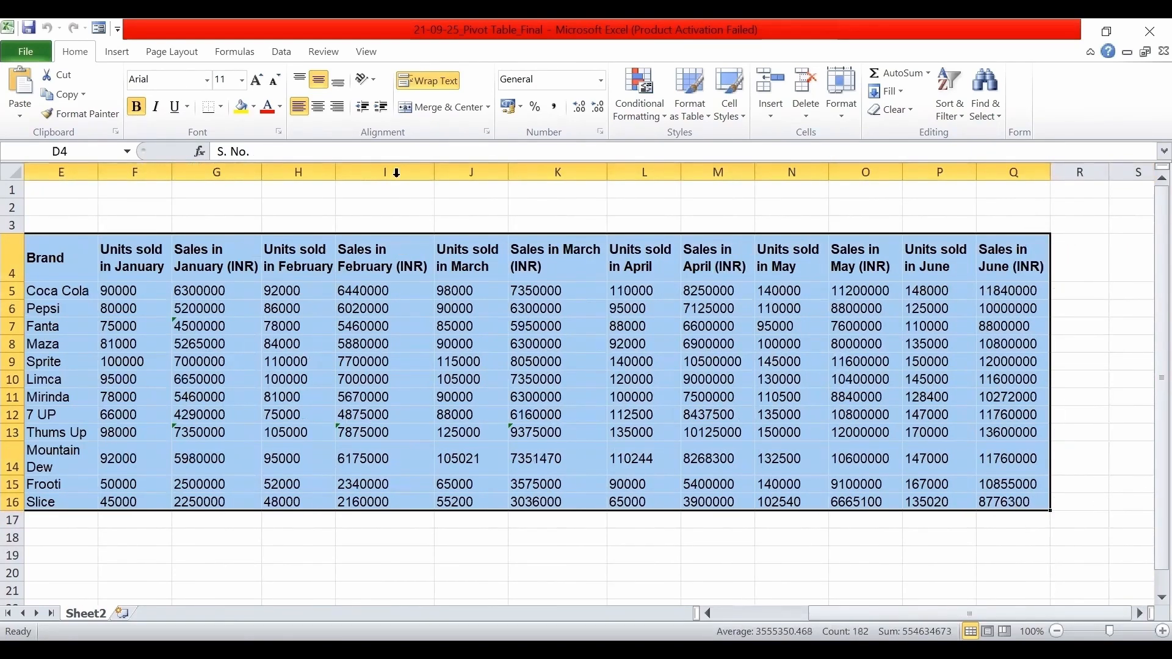
pyautogui.click(128, 56)
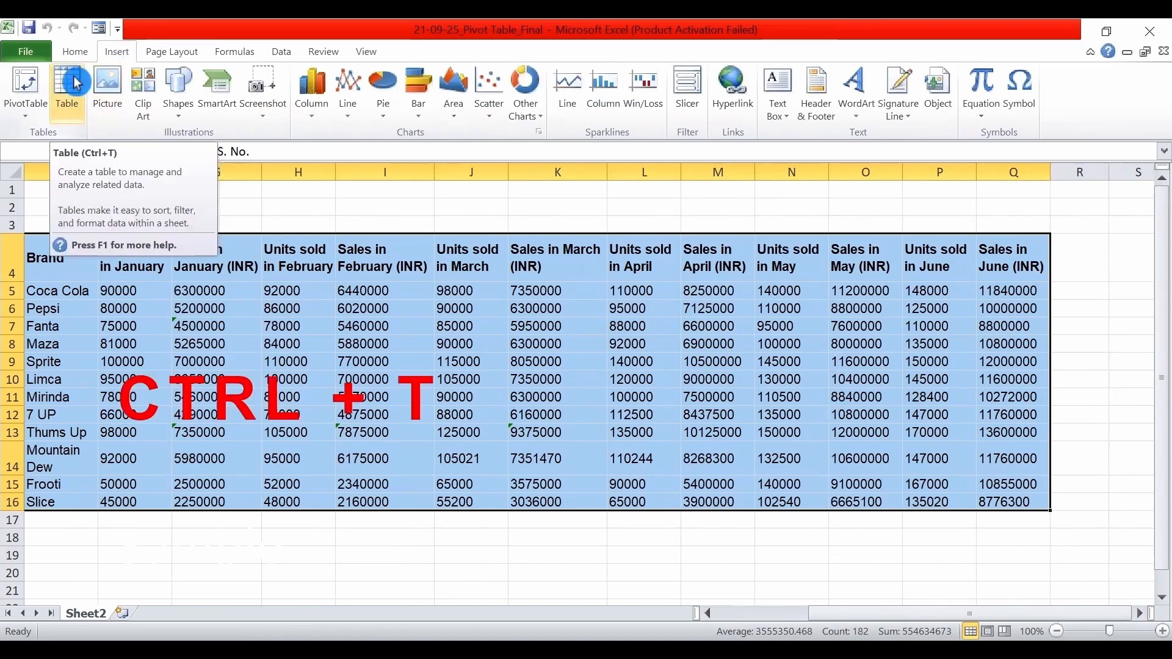
pyautogui.hotkey('ctrl', 't')
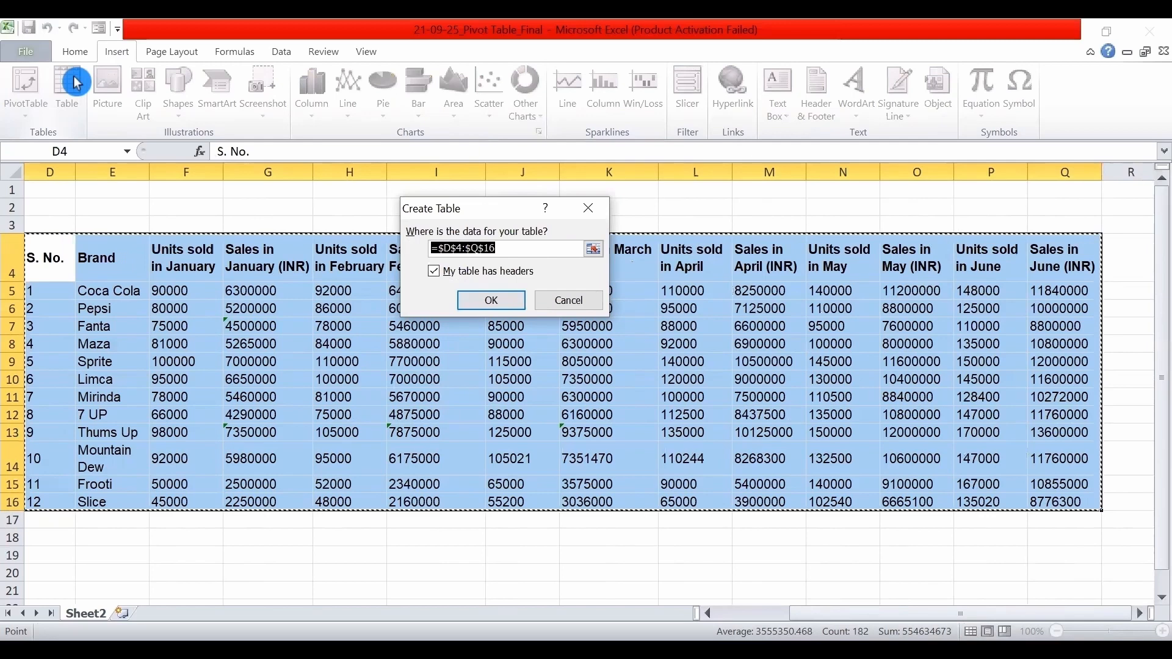
pyautogui.click(491, 299)
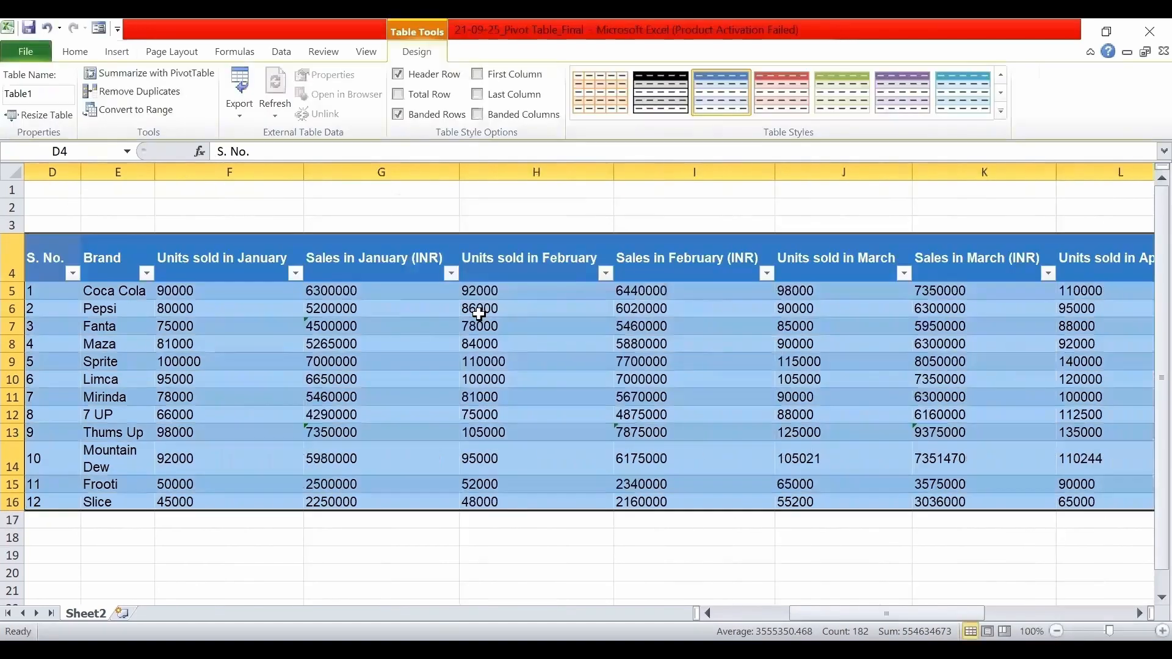
# Apply the plain, uncoloured first style of the Light group to the whole table.
pyautogui.hscroll(-2, 912, 488)
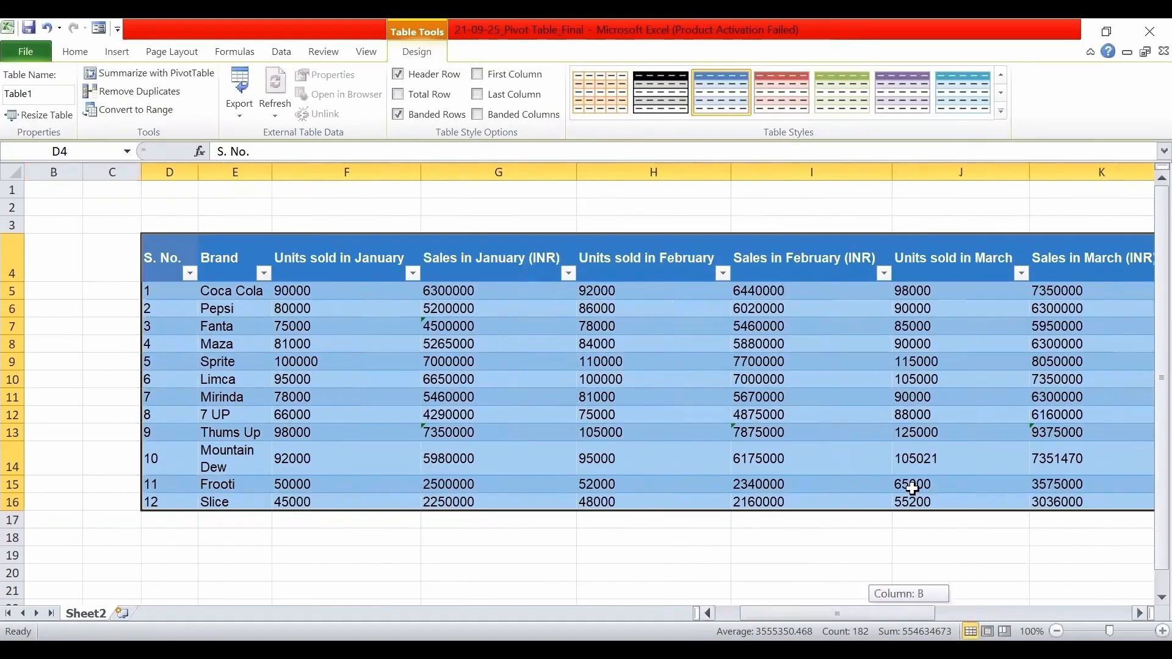
pyautogui.moveTo(176, 255); pyautogui.dragTo(1148, 516)
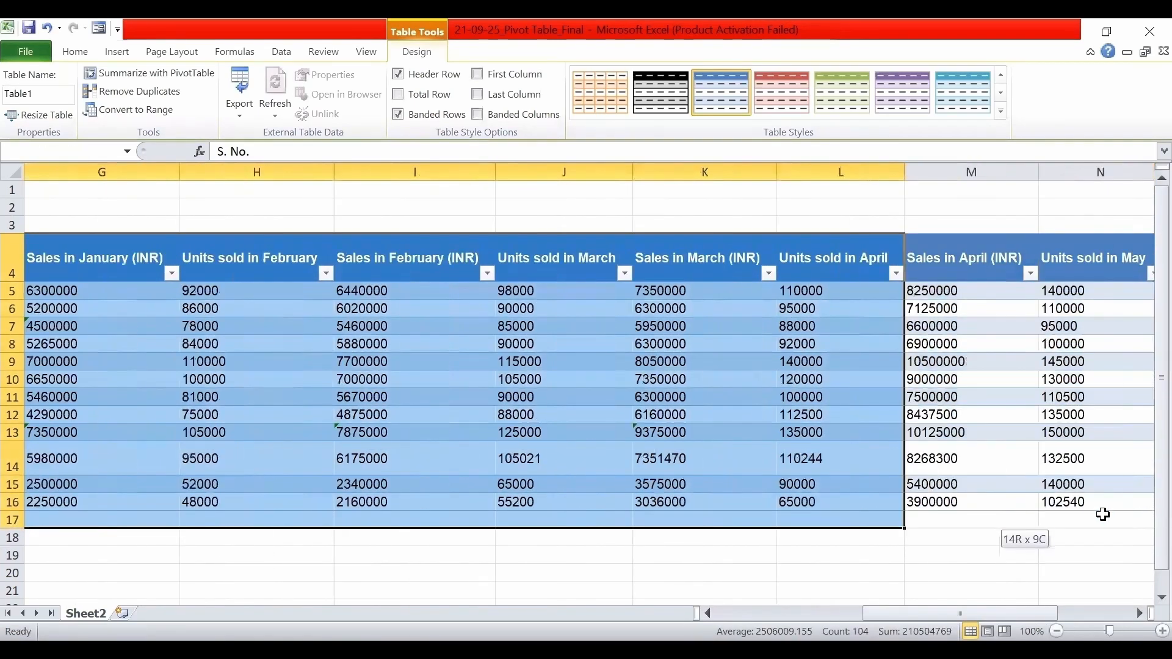
pyautogui.click(1004, 111)
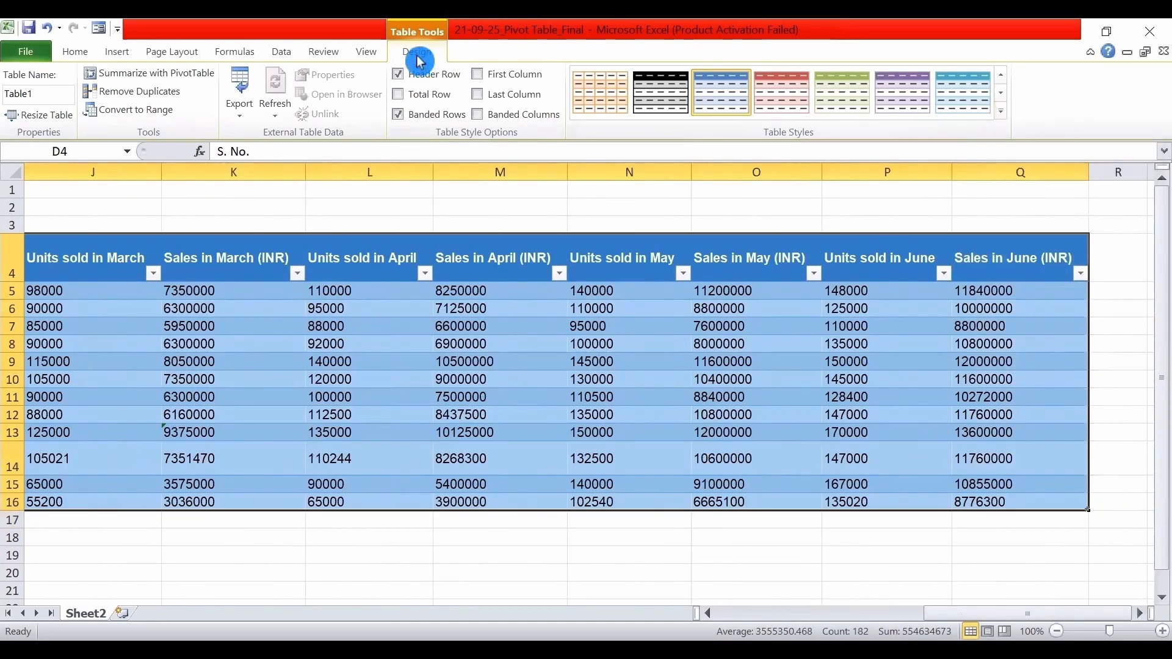
pyautogui.click(1007, 118)
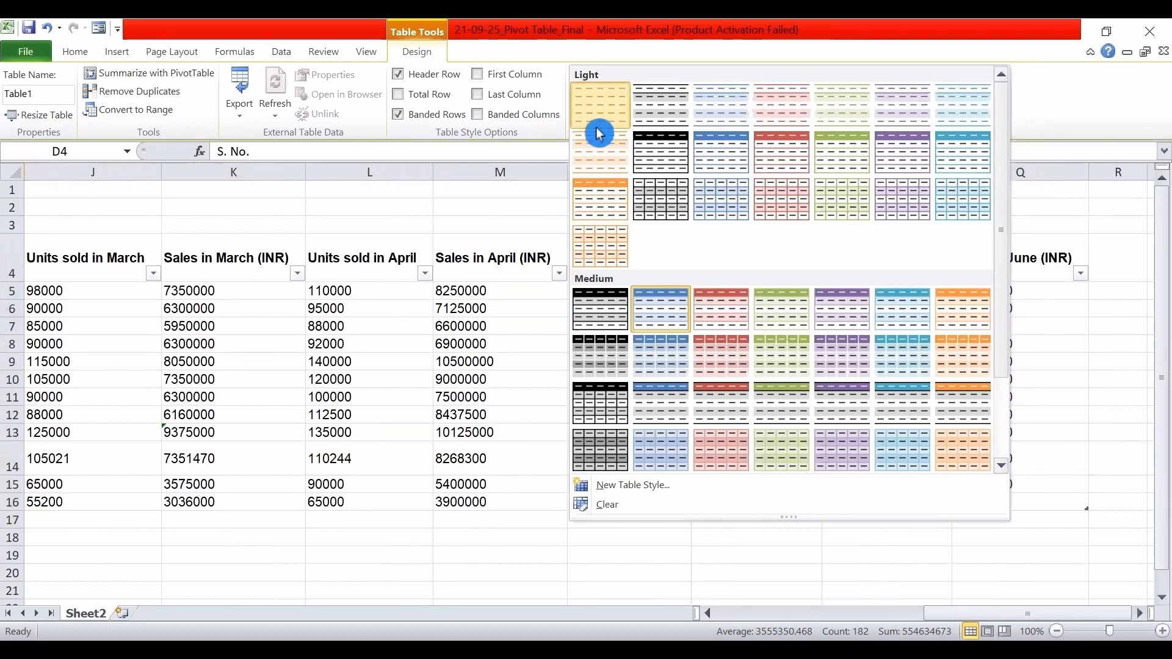
pyautogui.click(600, 109)
# Rename the table as Sales.
pyautogui.click(44, 94)
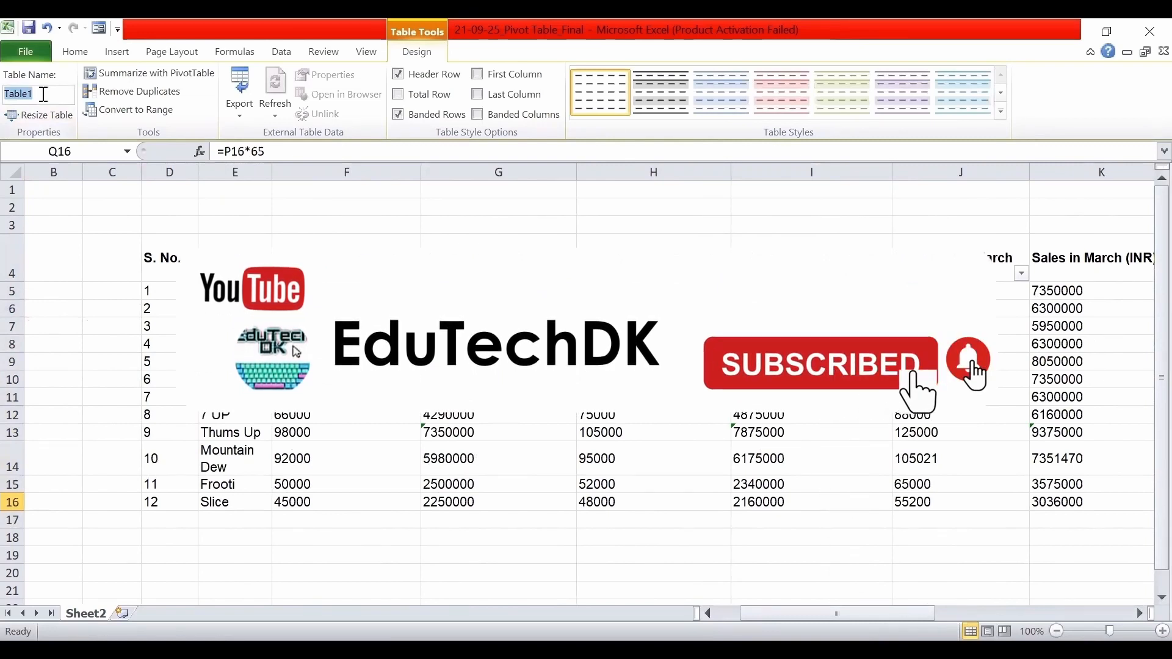
pyautogui.write('Sales')
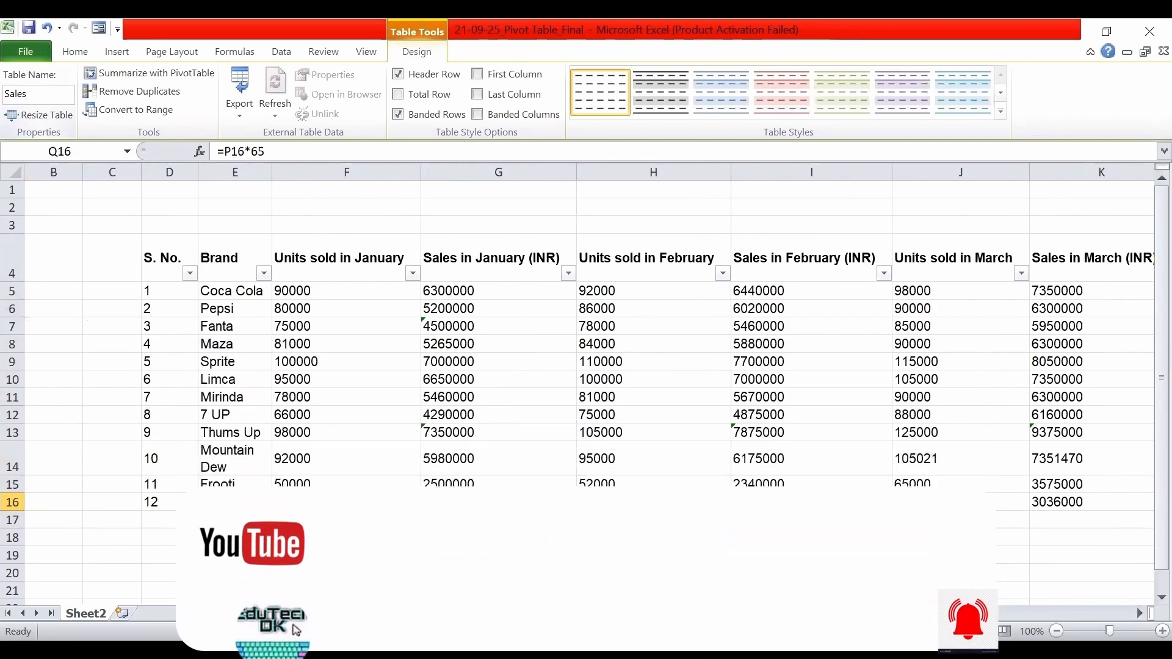
pyautogui.click(164, 247)
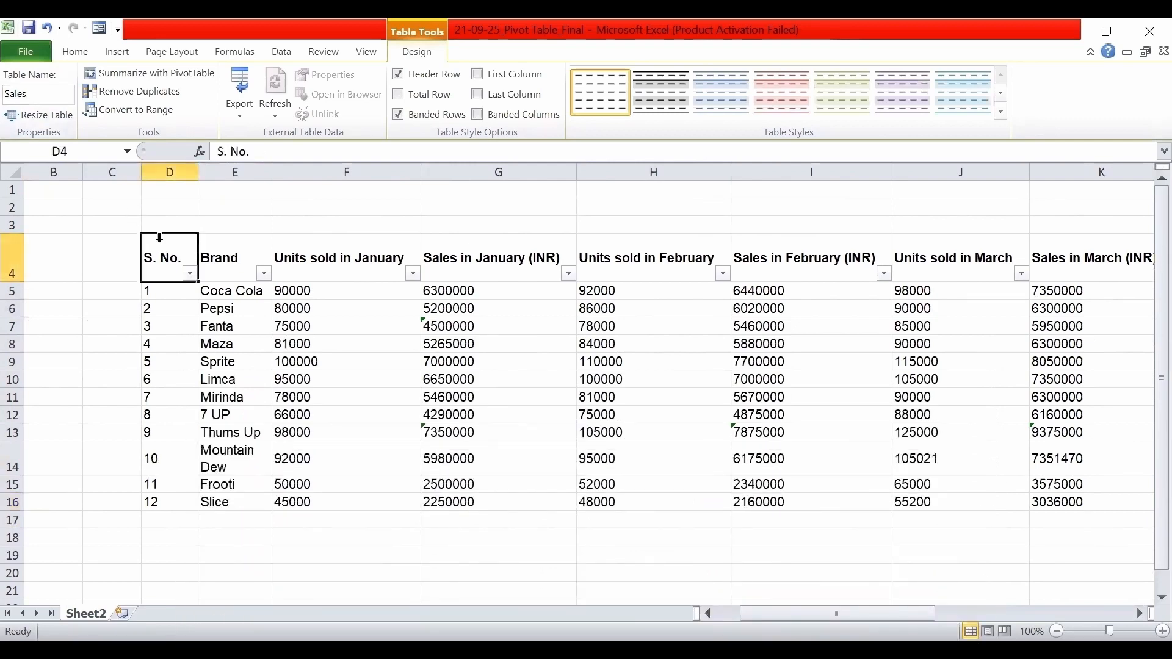
# Insert a PivotTable based on the whole Sales table, placed in a new worksheet.
pyautogui.moveTo(164, 257); pyautogui.dragTo(1129, 501)
pyautogui.click(118, 57)
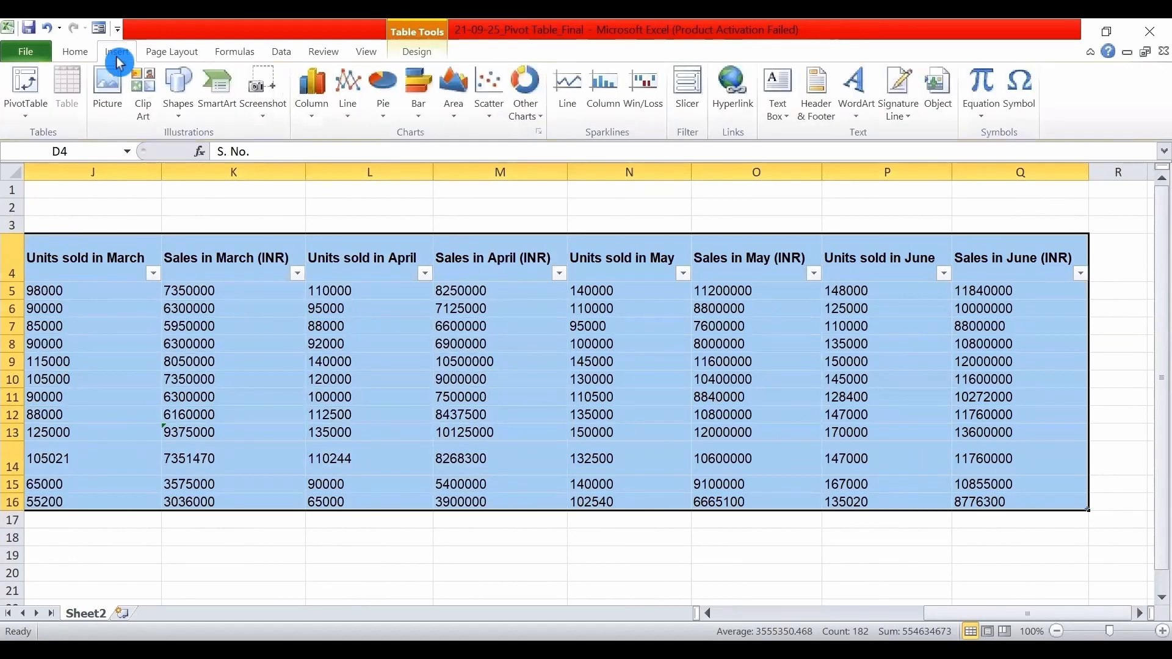
pyautogui.click(27, 80)
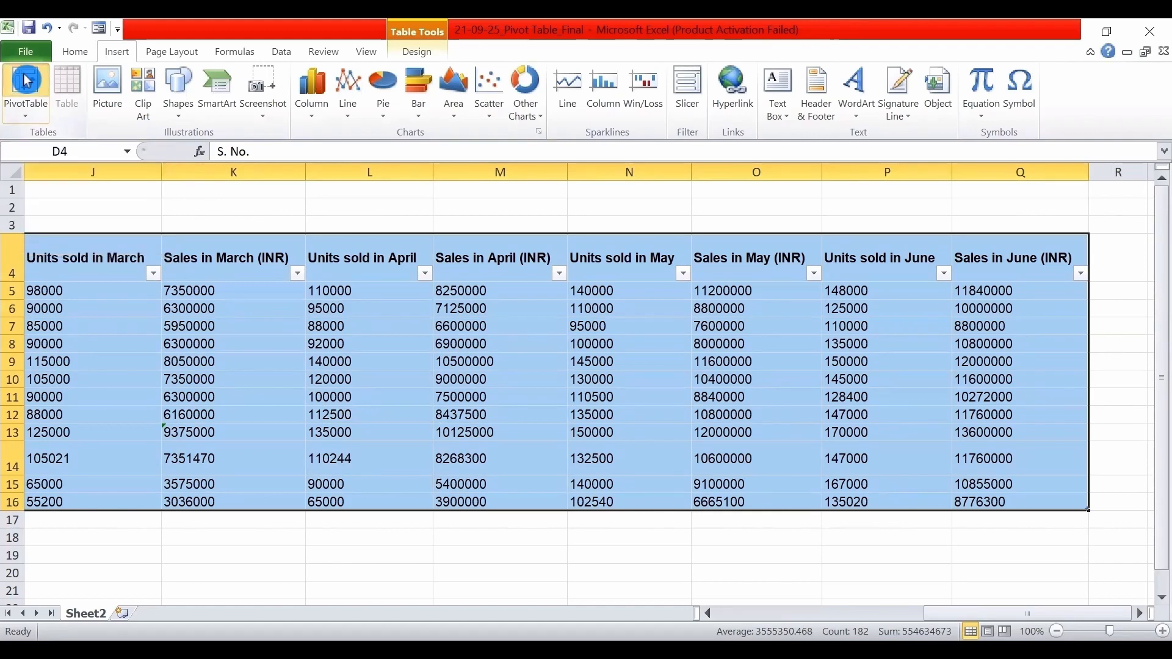
pyautogui.moveTo(466, 137); pyautogui.dragTo(501, 125)
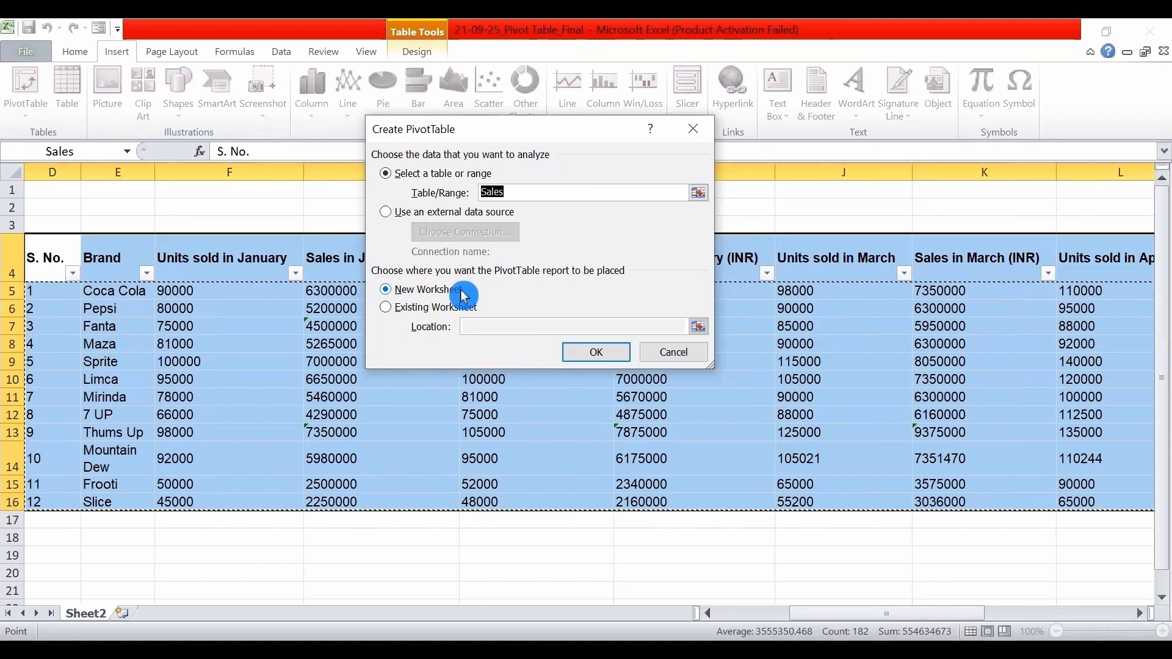
pyautogui.click(597, 352)
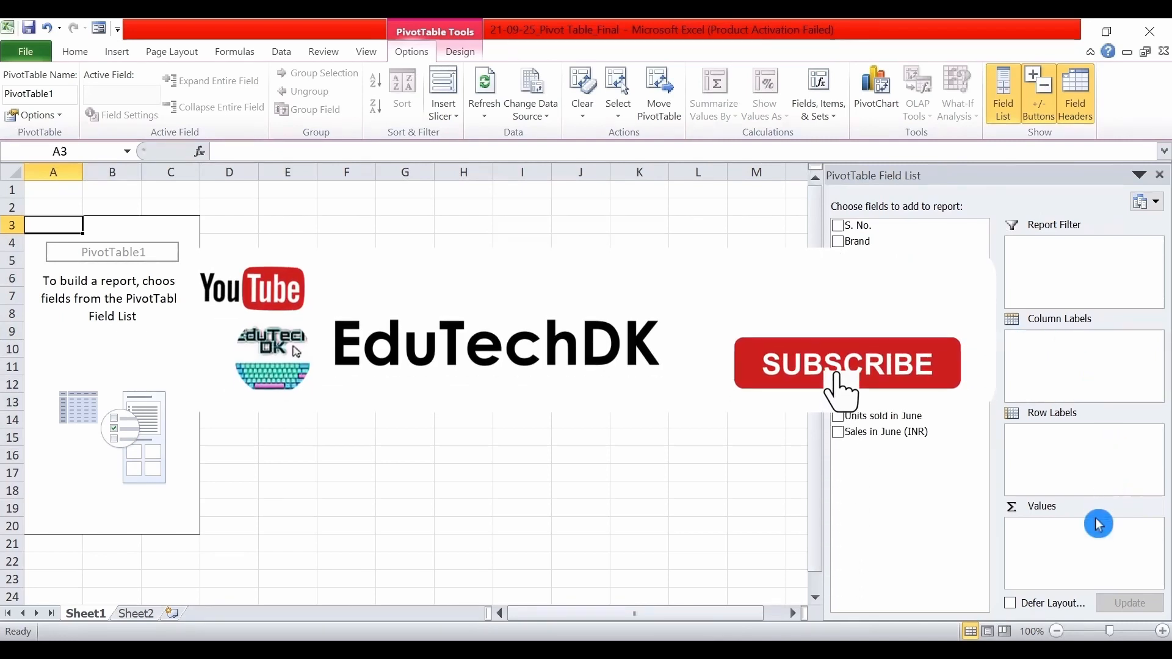
# Try the stacked layout of the PivotTable field list and return to Fields Section and Areas Section Side-By-Side.
pyautogui.click(1154, 211)
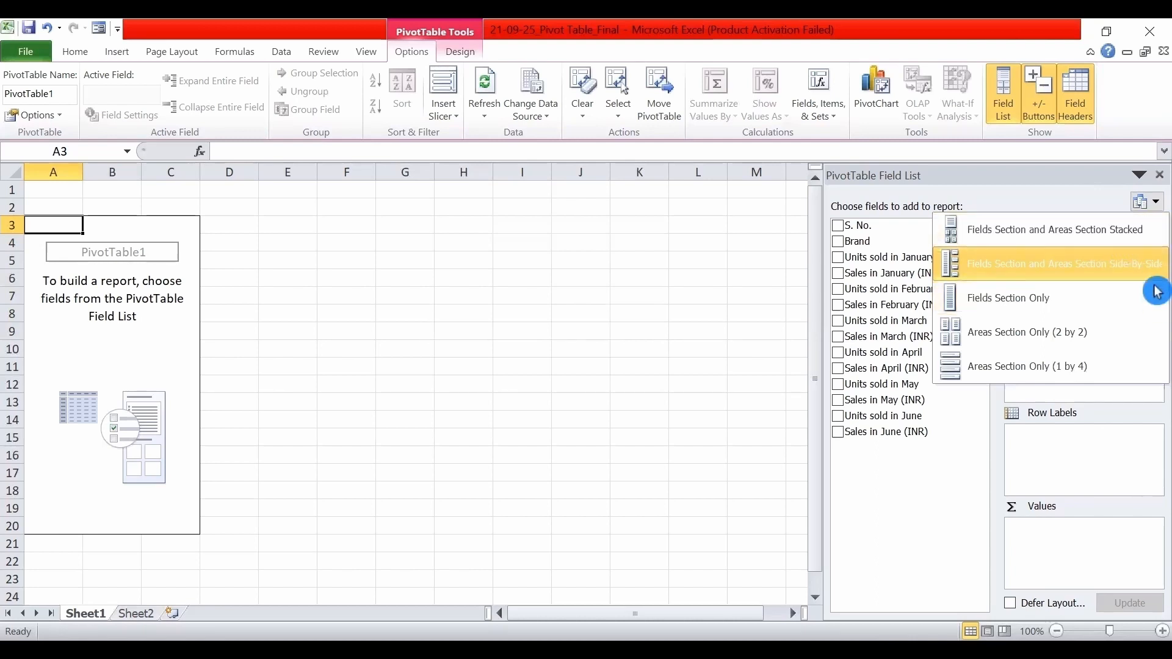
pyautogui.click(1009, 240)
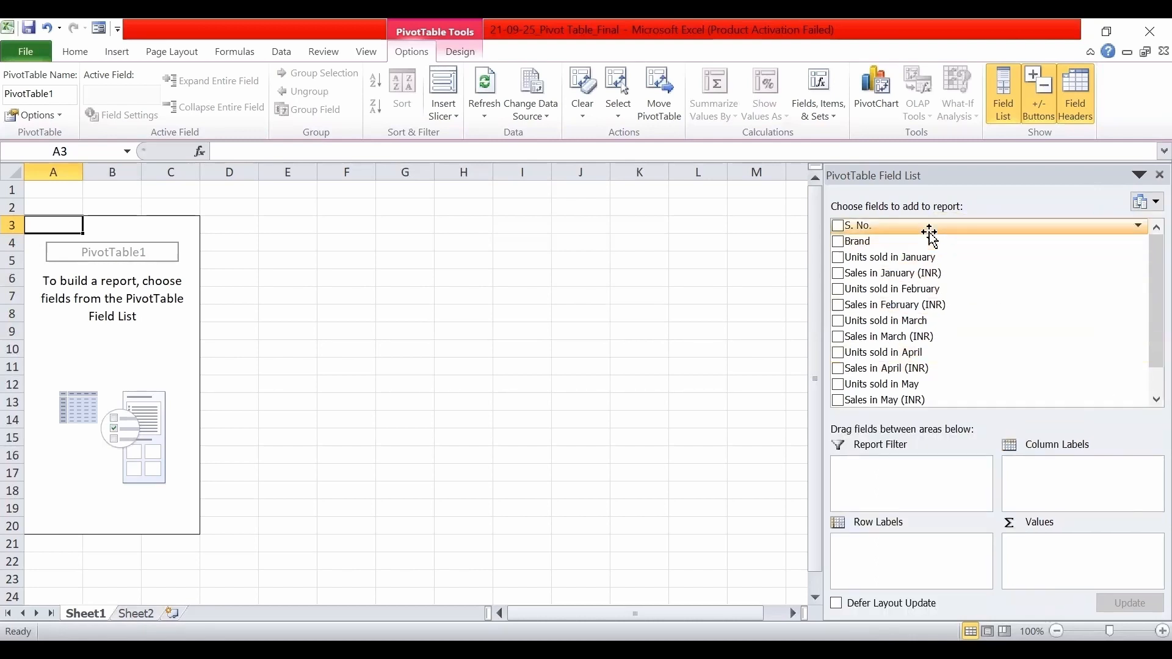
pyautogui.click(1156, 209)
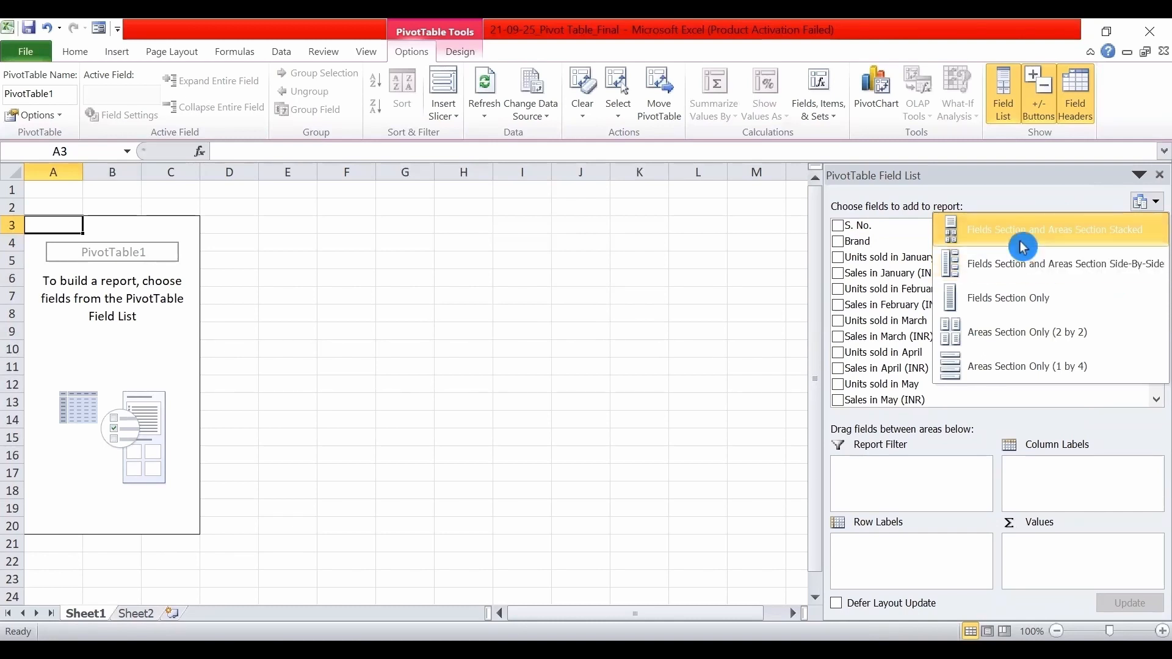
pyautogui.click(1061, 264)
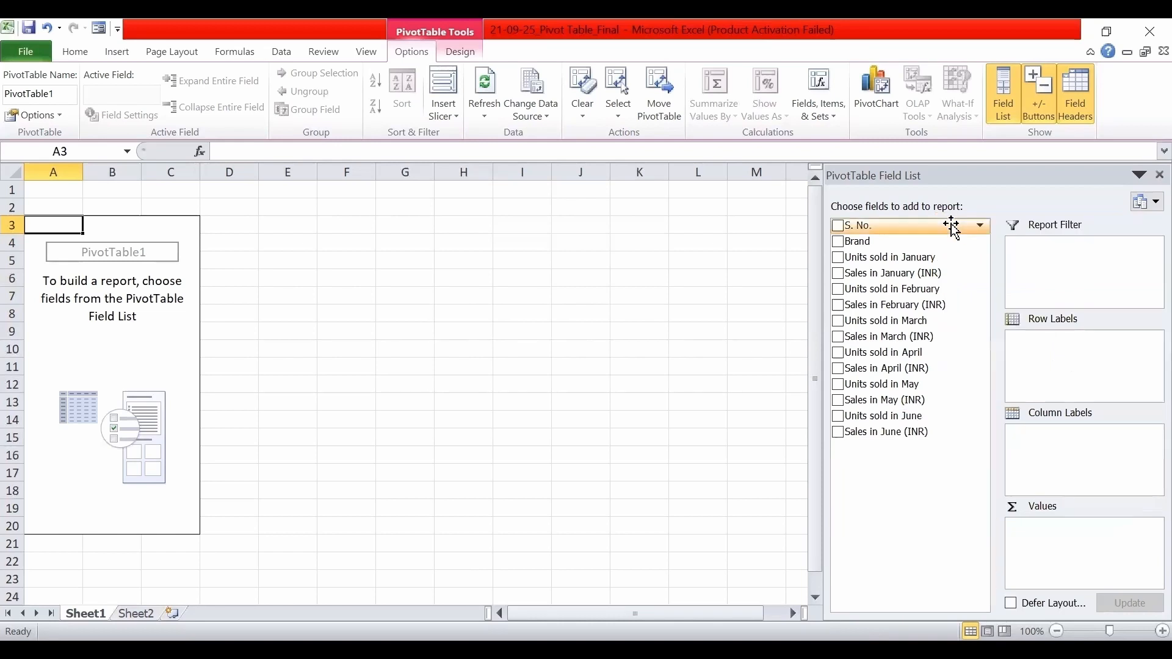
pyautogui.click(1154, 211)
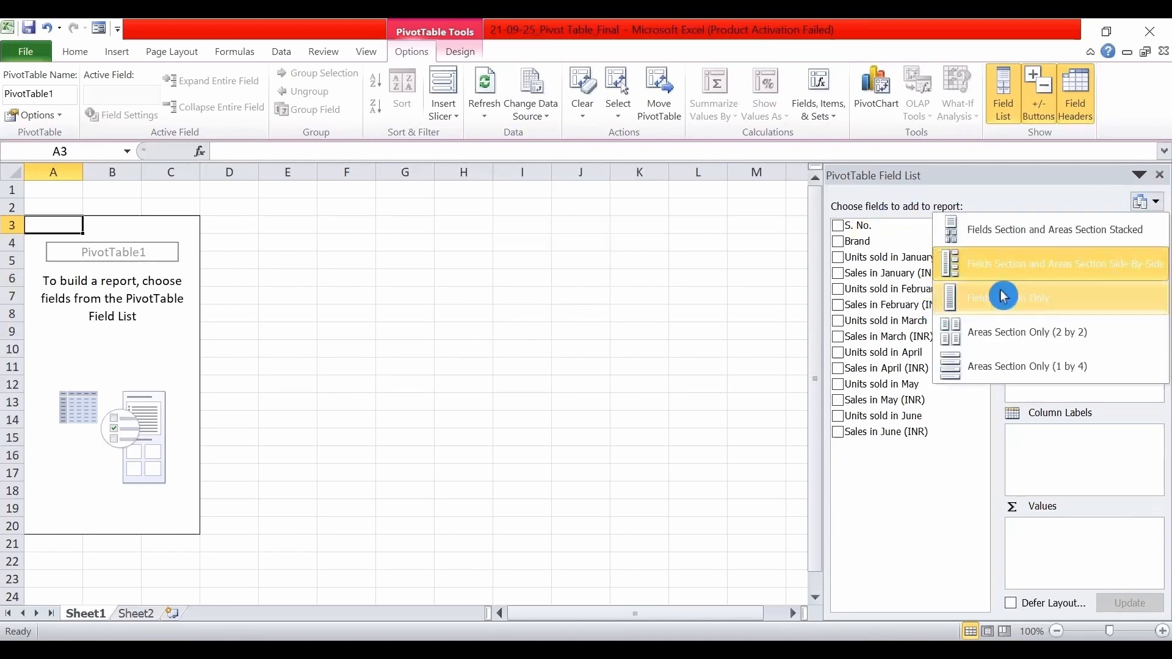
pyautogui.click(1068, 272)
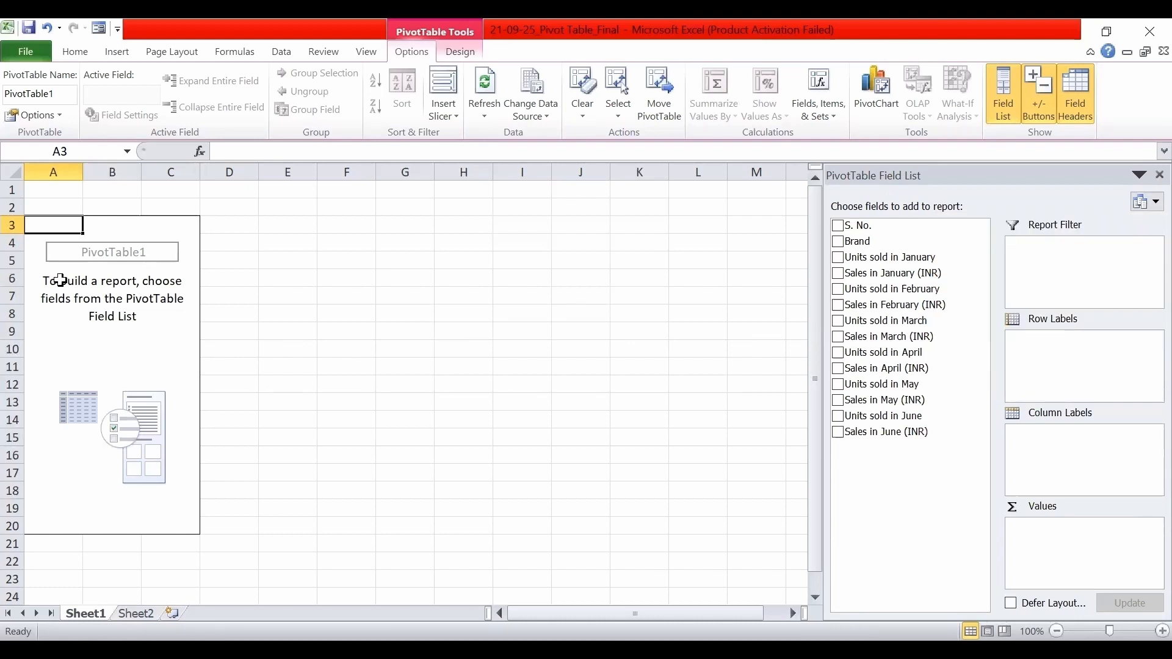
# Add Brand as row labels and Units sold in January and Sales in January (INR) as values of the PivotTable.
pyautogui.click(840, 245)
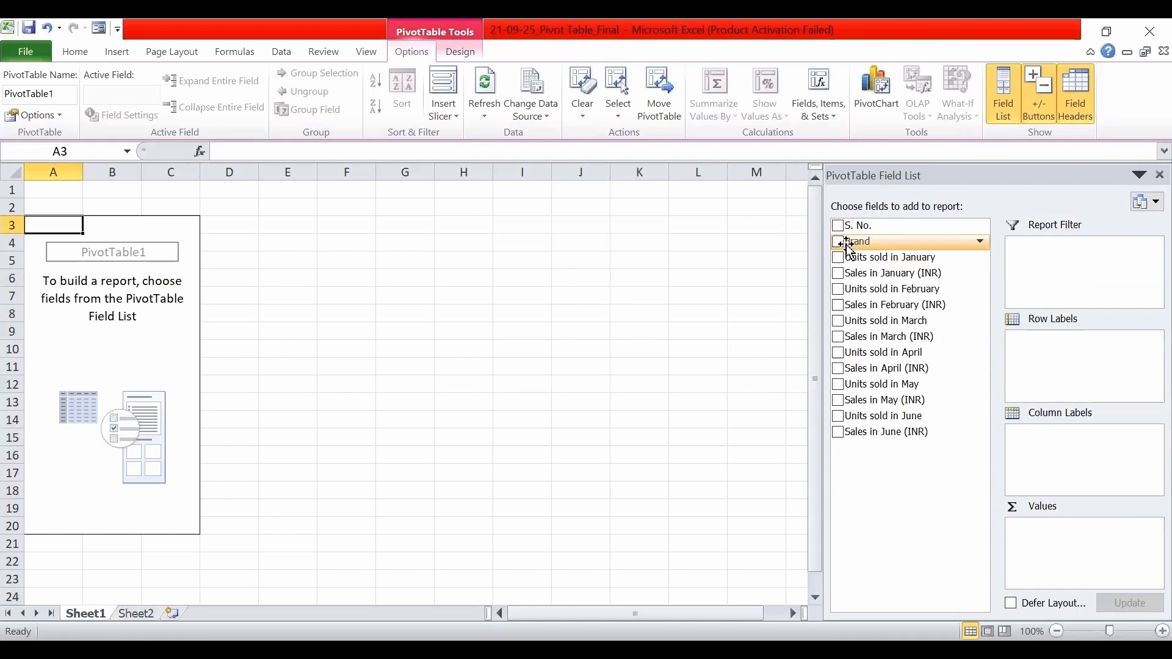
pyautogui.click(840, 241)
pyautogui.click(840, 244)
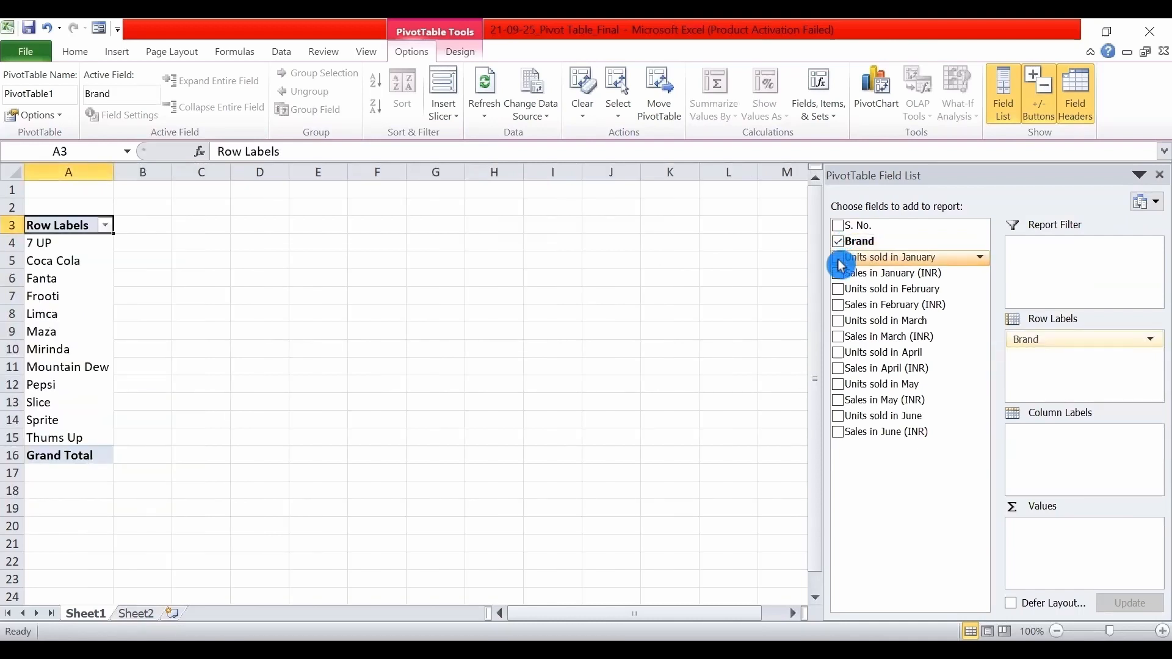
pyautogui.click(840, 261)
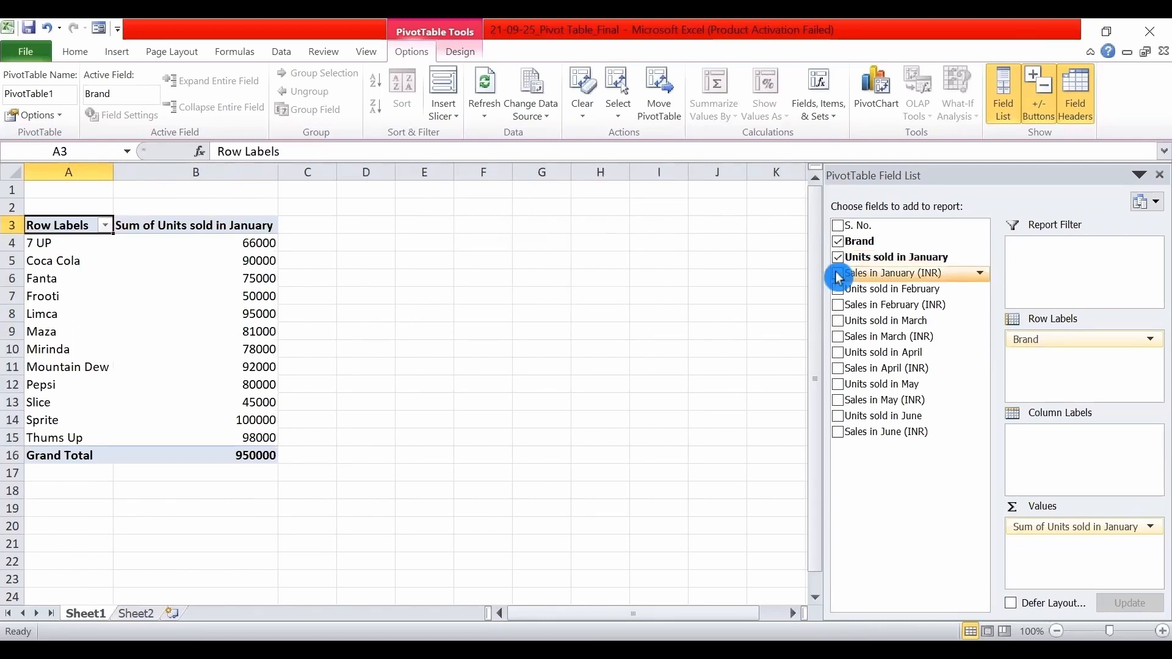
pyautogui.click(838, 275)
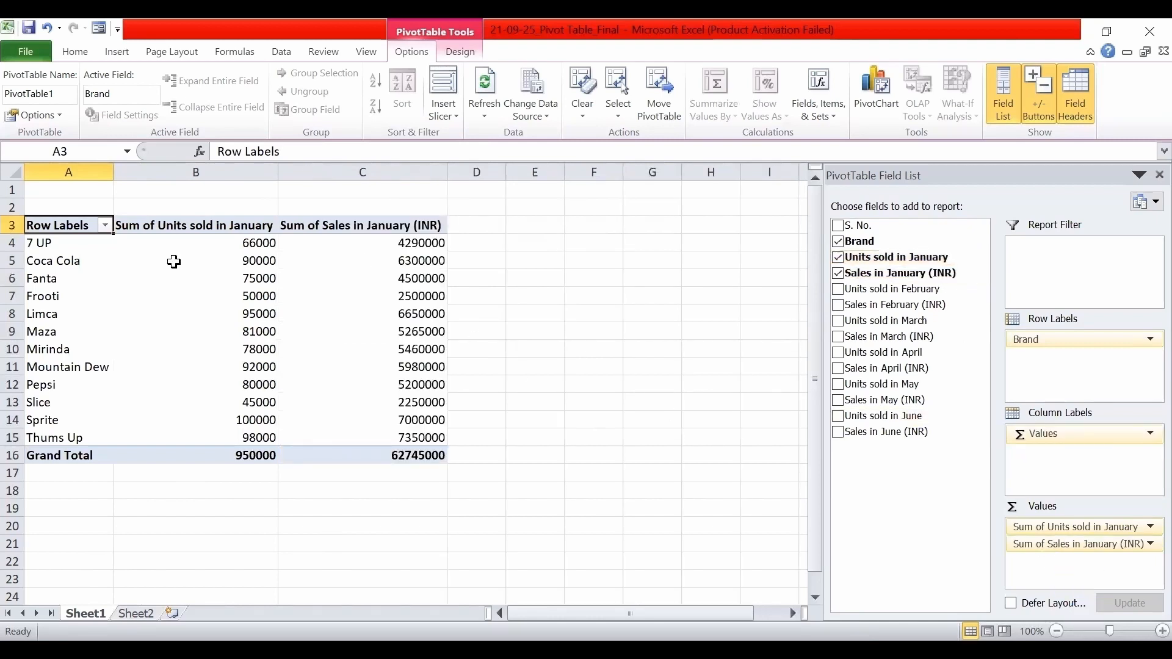
# Examine the Grand Total row of the PivotTable, then select an empty cell outside the report.
pyautogui.moveTo(104, 456); pyautogui.dragTo(447, 456)
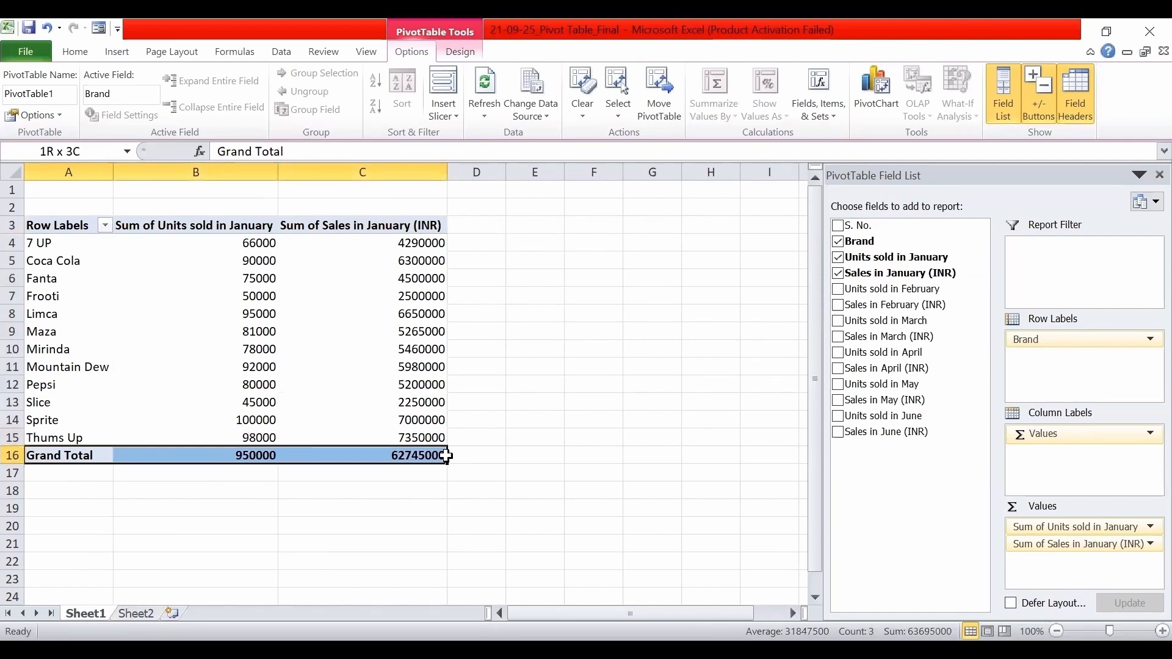
pyautogui.moveTo(446, 456); pyautogui.dragTo(447, 457)
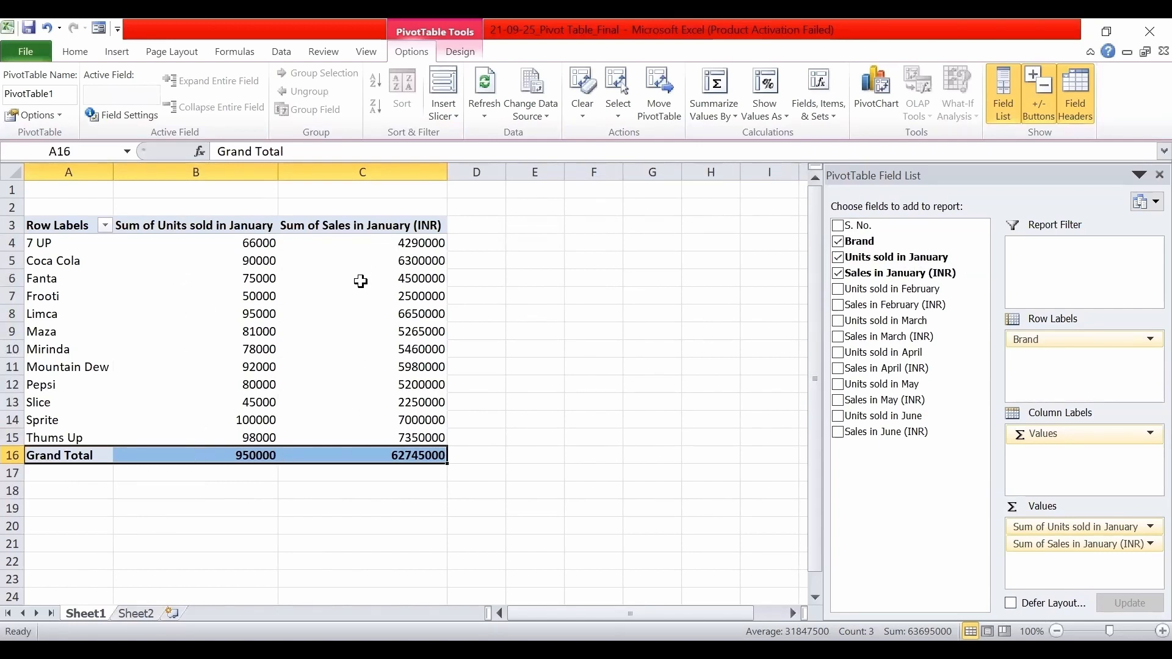
pyautogui.click(711, 365)
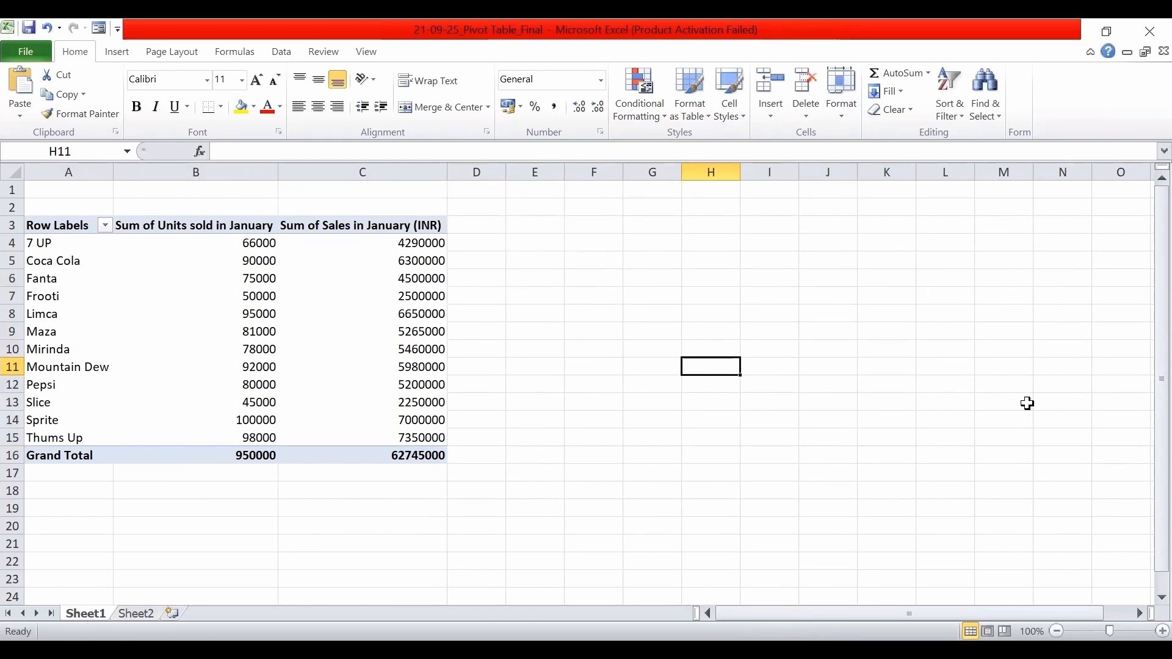
# Filter the Brand field of the PivotTable to show only Coca Cola.
pyautogui.moveTo(262, 439)
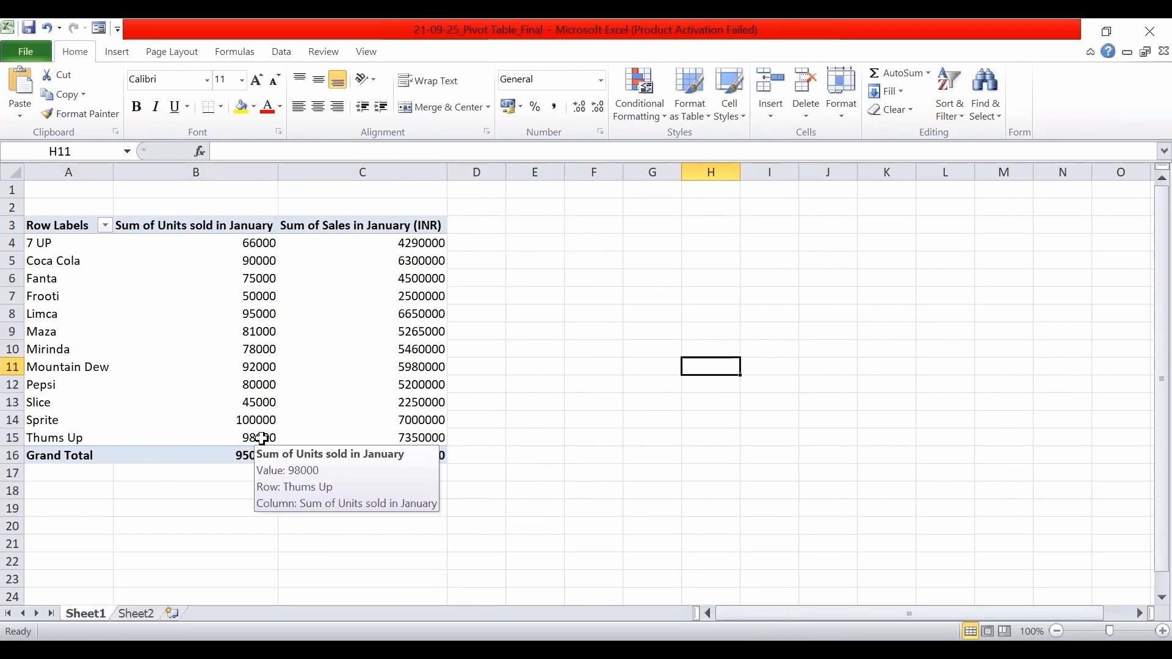
pyautogui.click(262, 439)
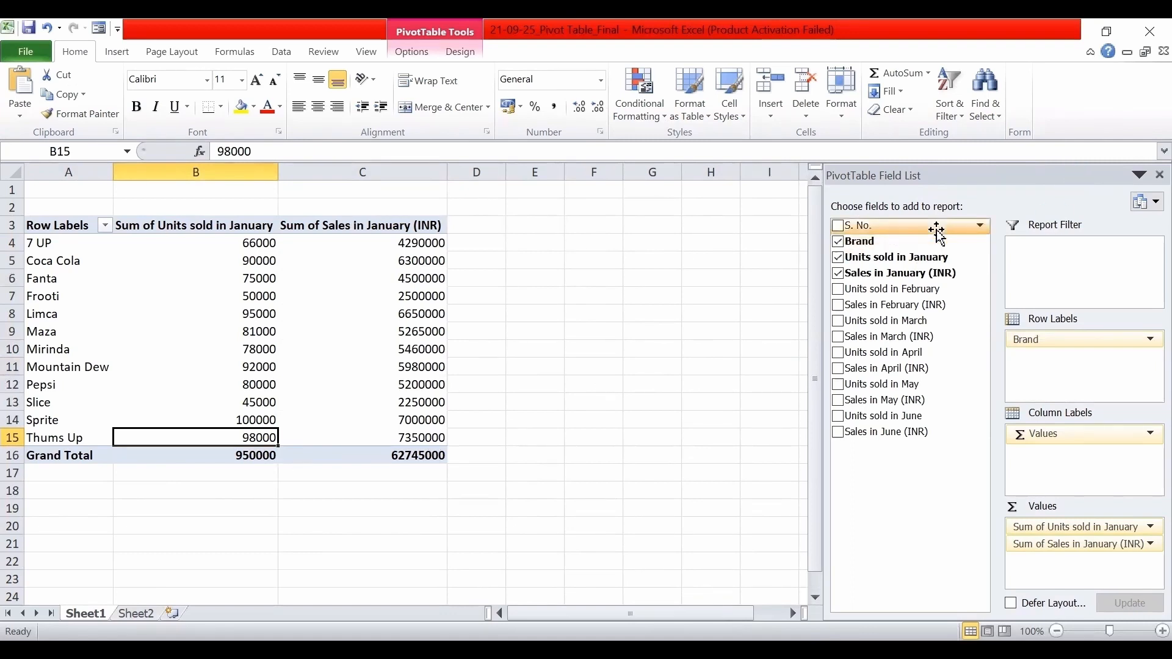
pyautogui.click(981, 247)
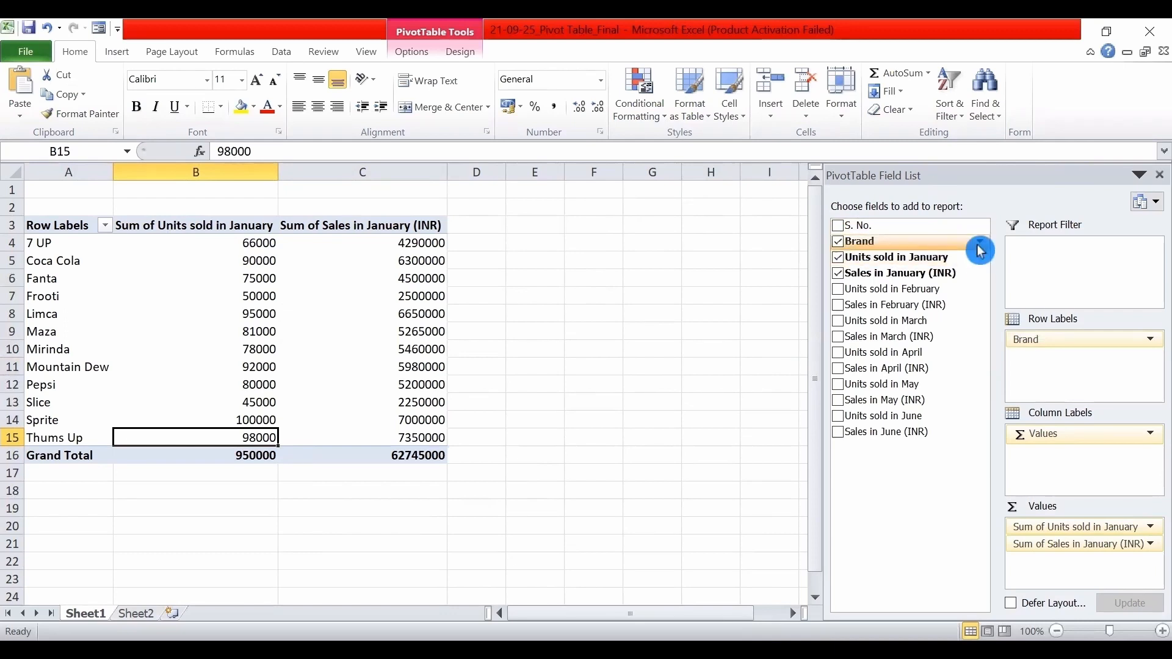
pyautogui.click(980, 250)
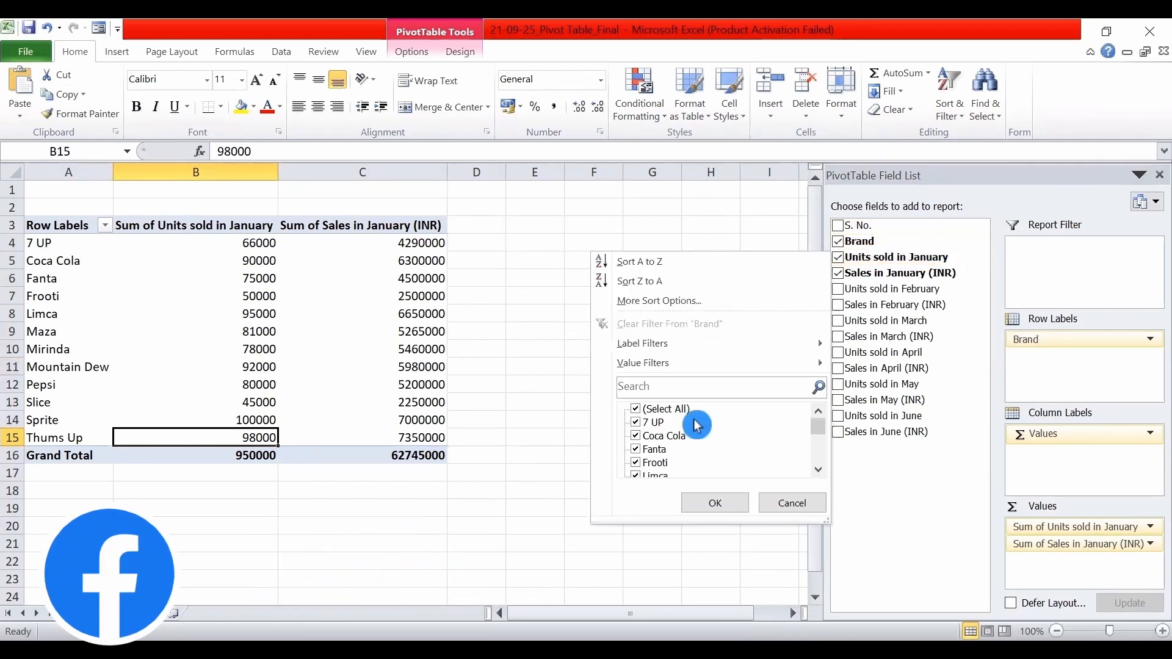
pyautogui.click(820, 471)
pyautogui.click(819, 409)
pyautogui.click(638, 437)
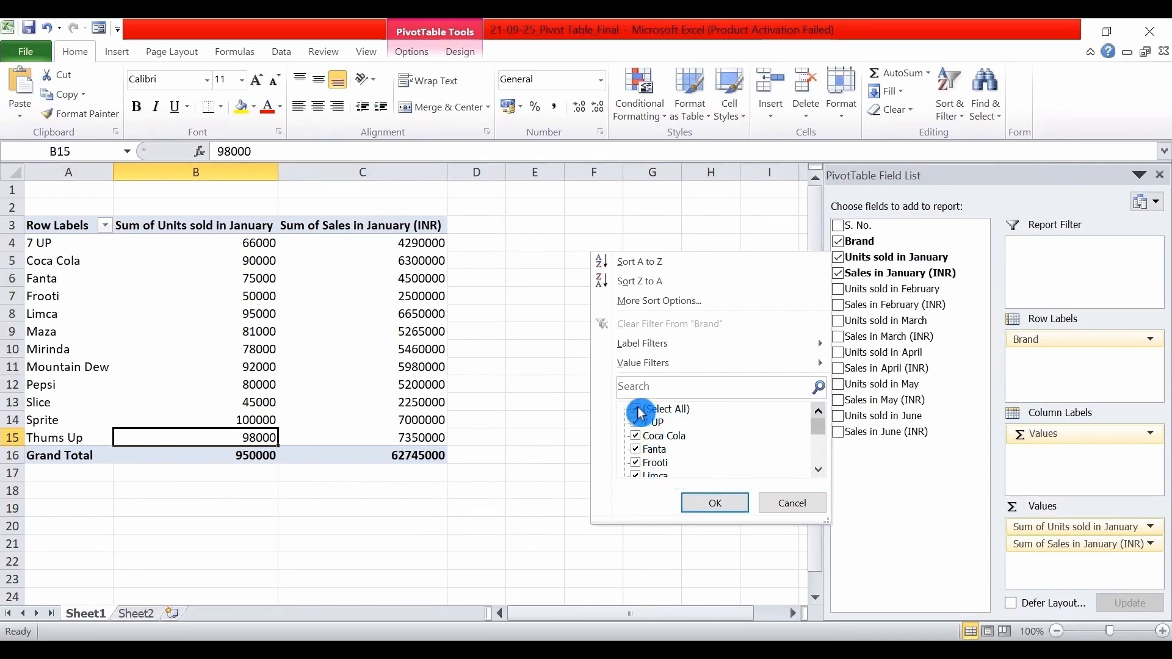
pyautogui.click(638, 410)
pyautogui.click(637, 437)
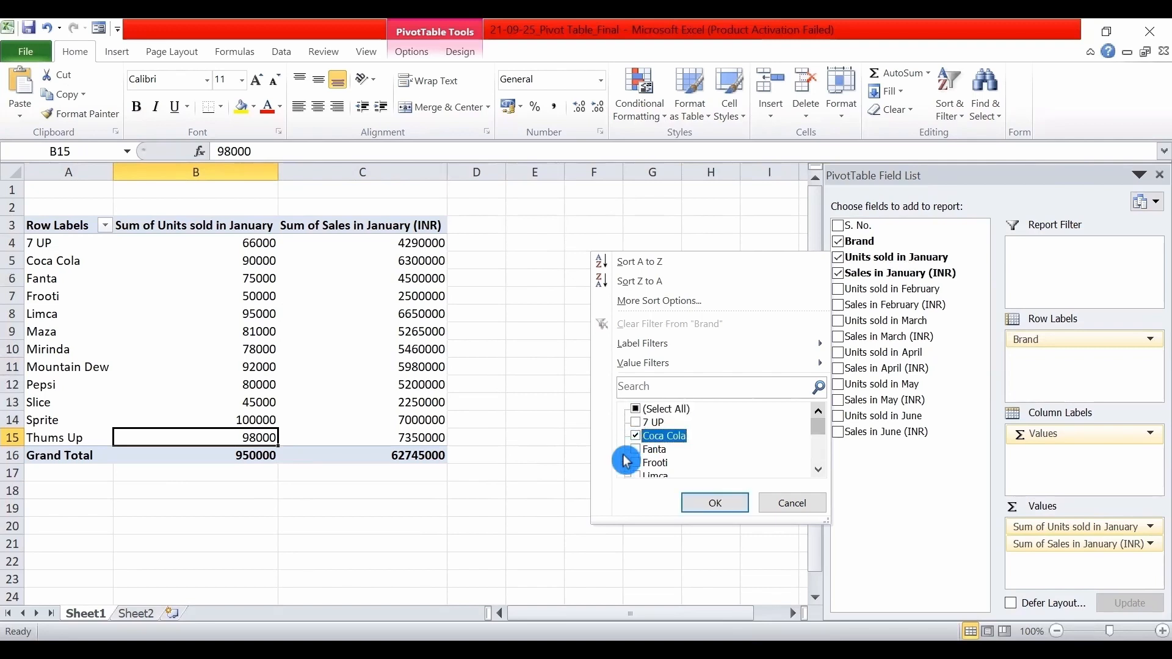
pyautogui.click(722, 506)
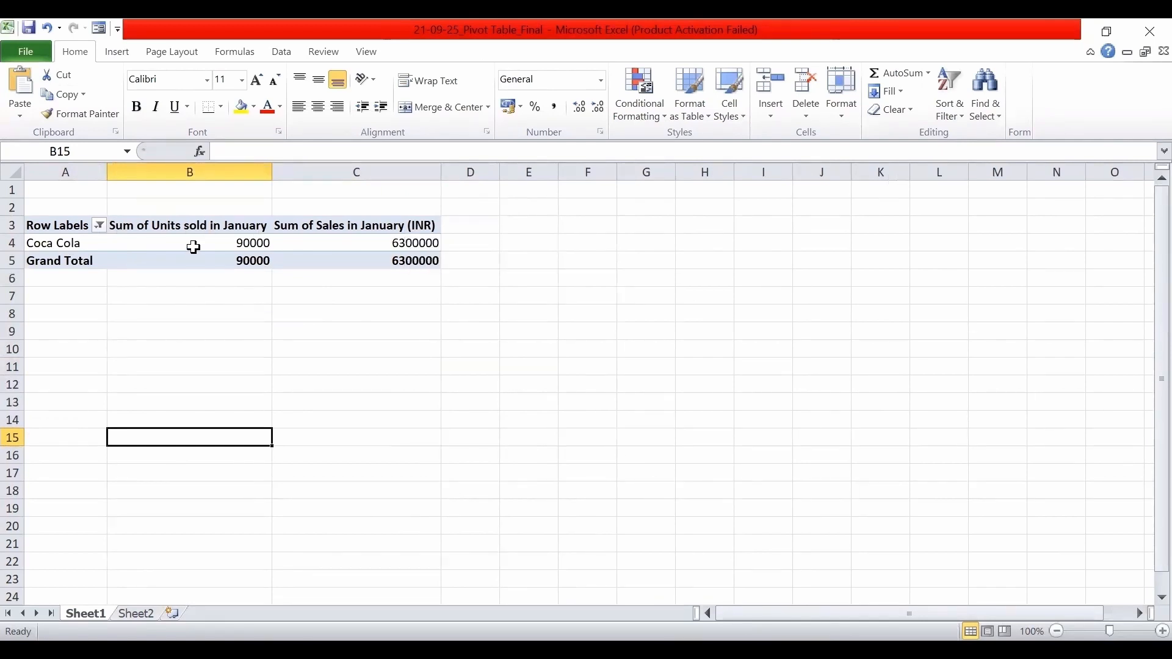
# Restore all brands in the PivotTable's Brand filter.
pyautogui.click(156, 244)
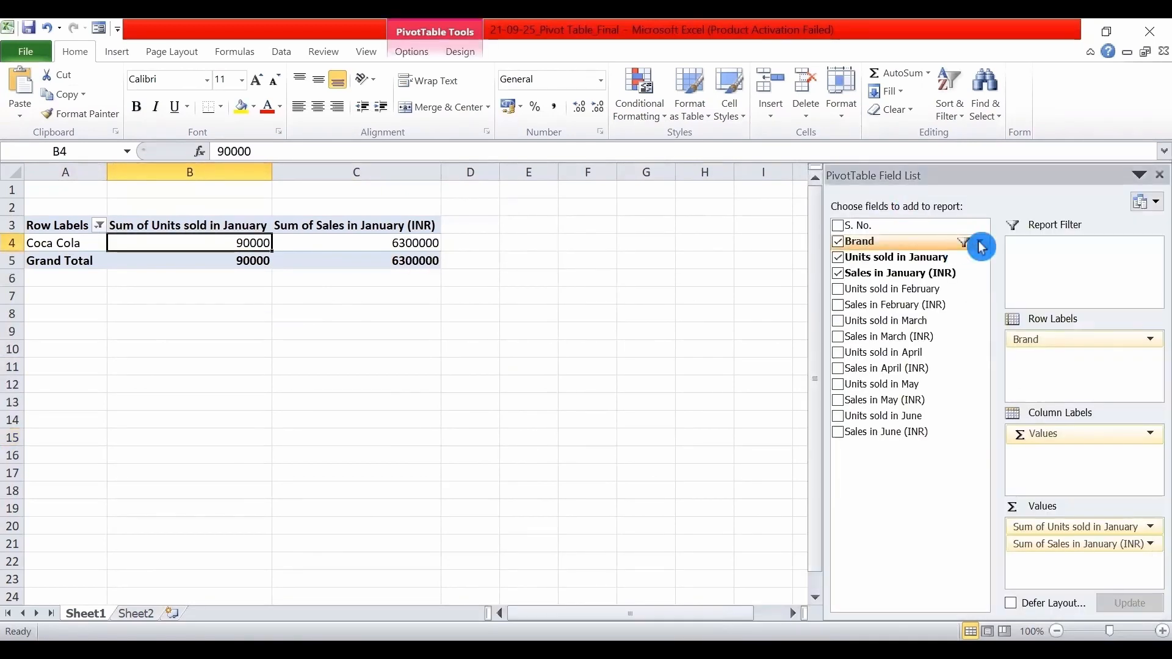
pyautogui.click(982, 242)
pyautogui.click(638, 411)
pyautogui.click(715, 502)
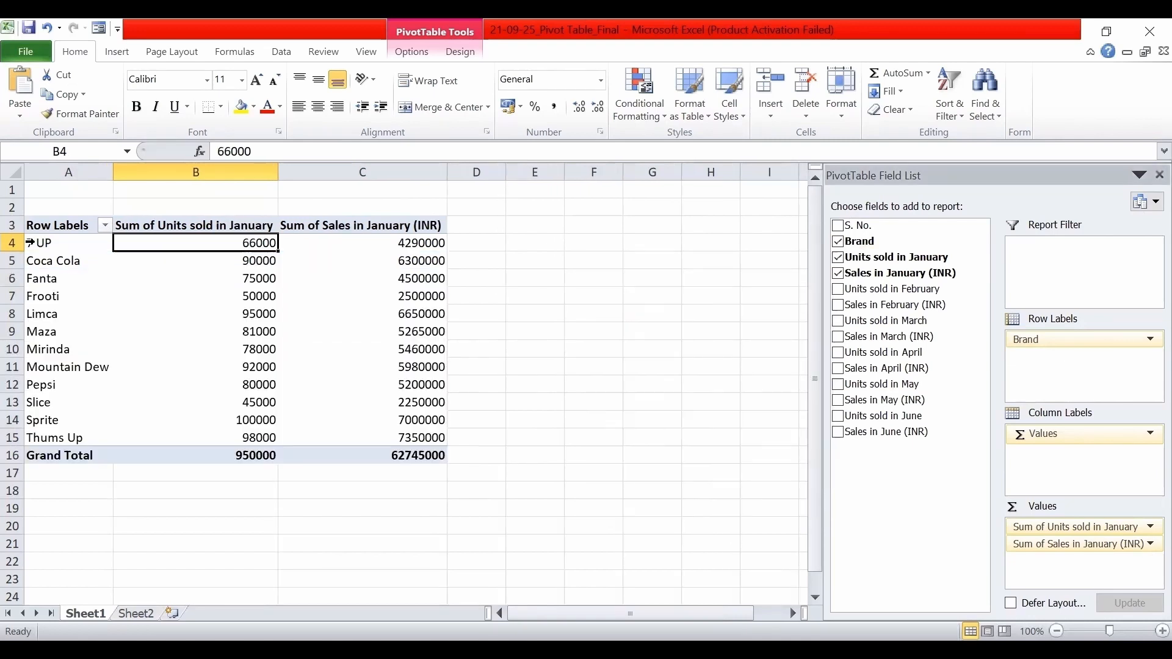
# Select the brand rows with their January units, then only the brand names in A4:A15, and examine the report's rows.
pyautogui.moveTo(59, 245); pyautogui.dragTo(178, 453)
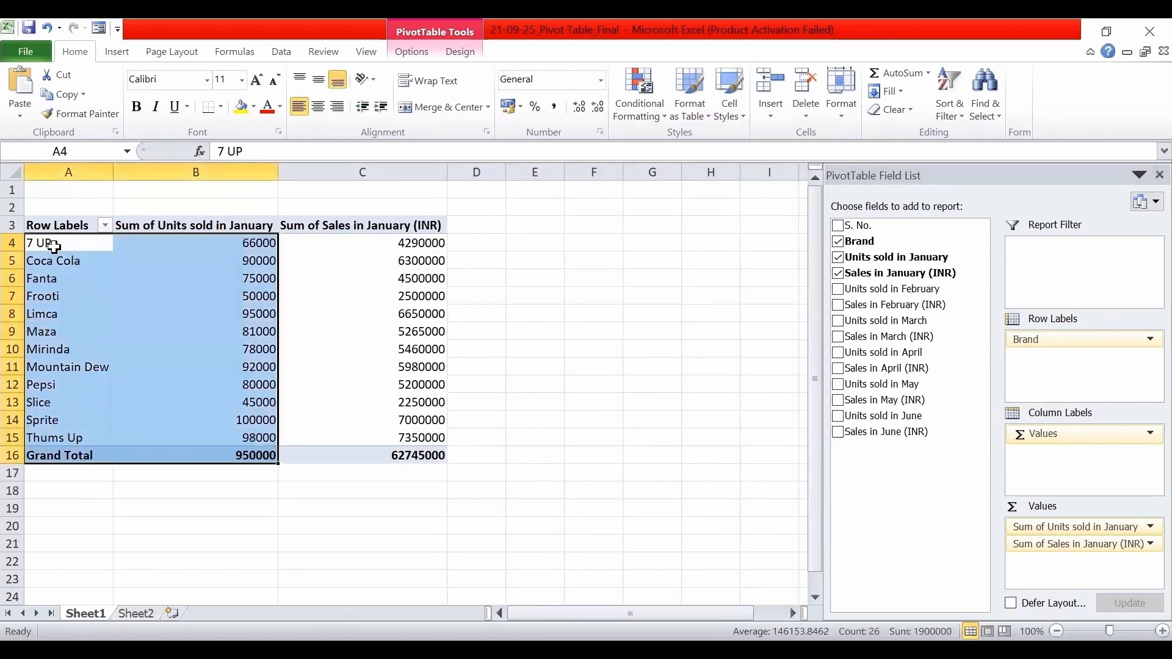
pyautogui.moveTo(53, 246); pyautogui.dragTo(71, 435)
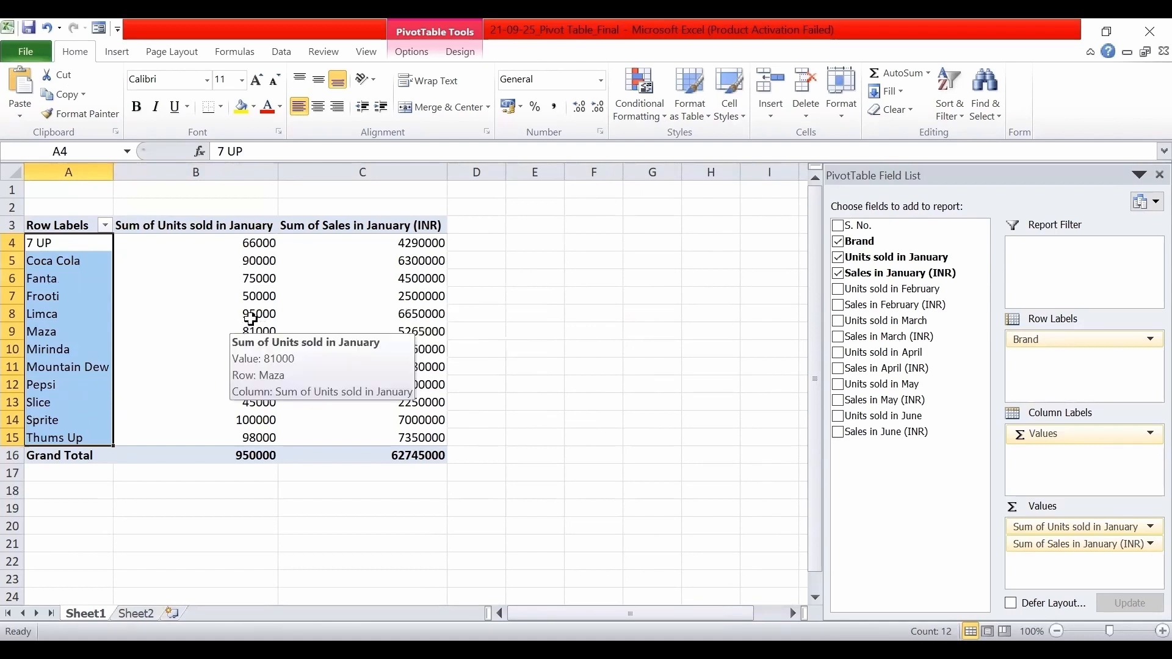
pyautogui.moveTo(446, 319)
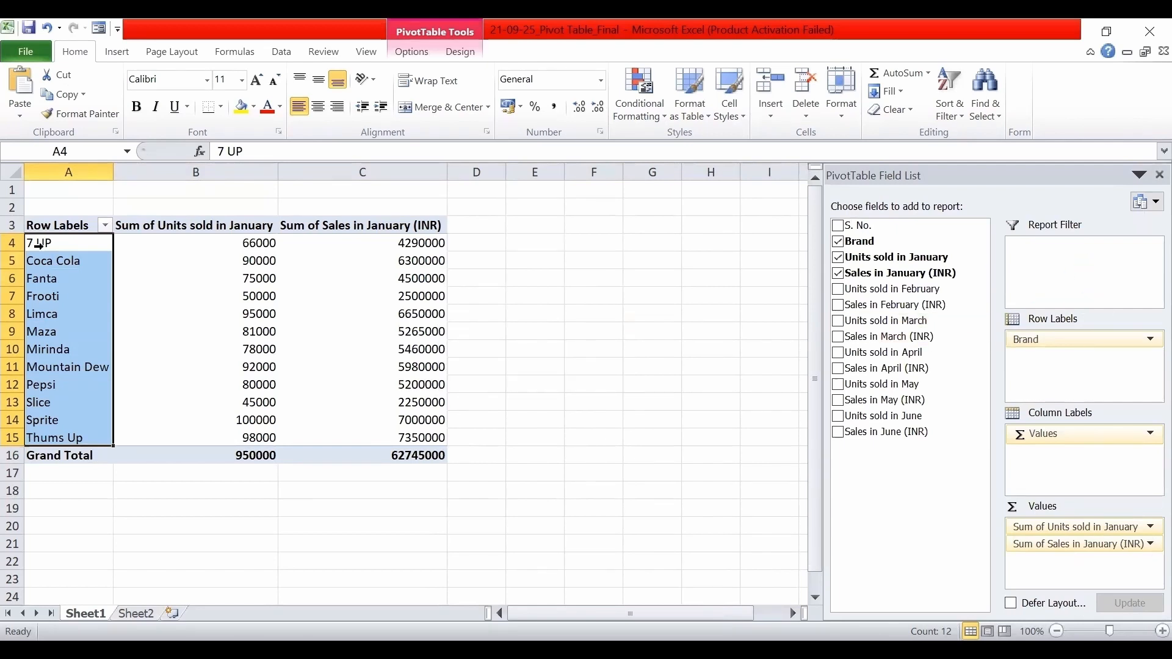
# Try the PivotTable with Brand as column labels and Values as row labels, then restore the original arrangement.
pyautogui.click(1080, 434)
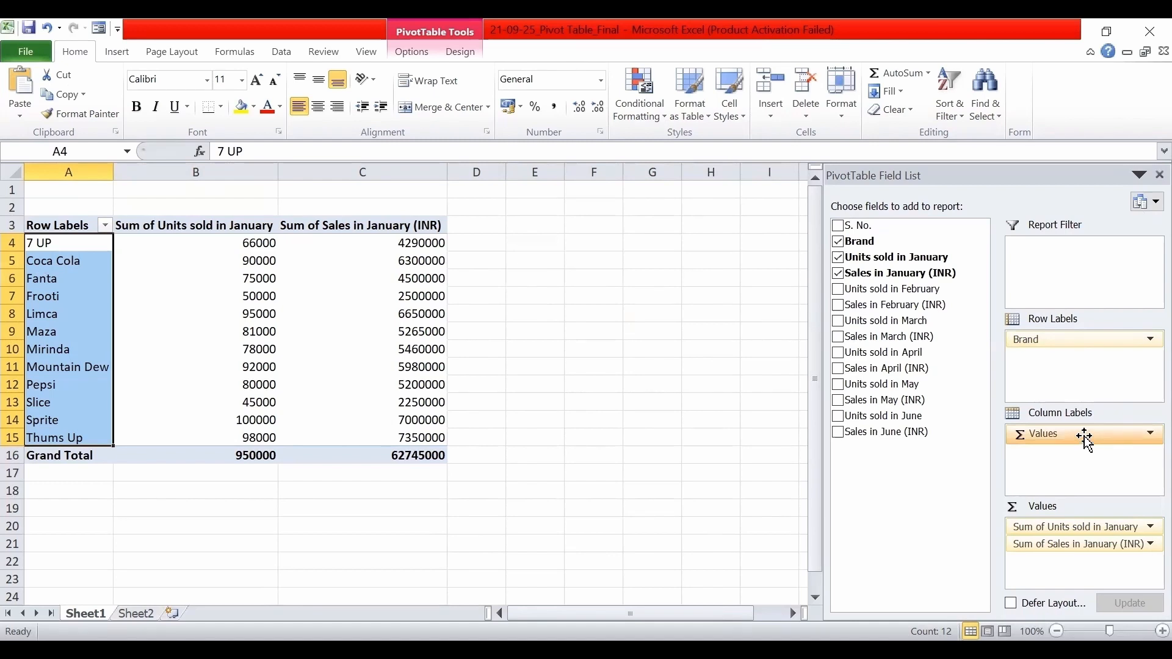
pyautogui.moveTo(1085, 435)
pyautogui.mouseDown()
pyautogui.moveTo(1082, 348)
pyautogui.moveTo(1102, 378)
pyautogui.moveTo(1096, 443)
pyautogui.moveTo(1079, 441)
pyautogui.mouseUp()
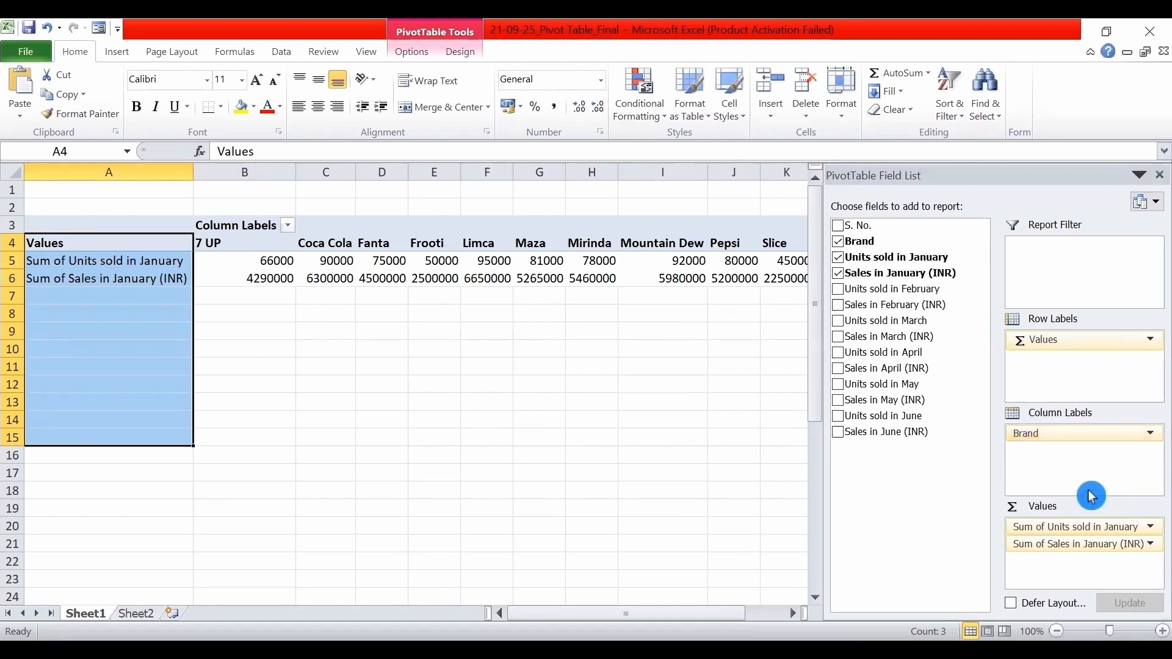
pyautogui.moveTo(1079, 440)
pyautogui.mouseDown()
pyautogui.moveTo(1066, 354)
pyautogui.moveTo(1077, 434)
pyautogui.mouseUp()
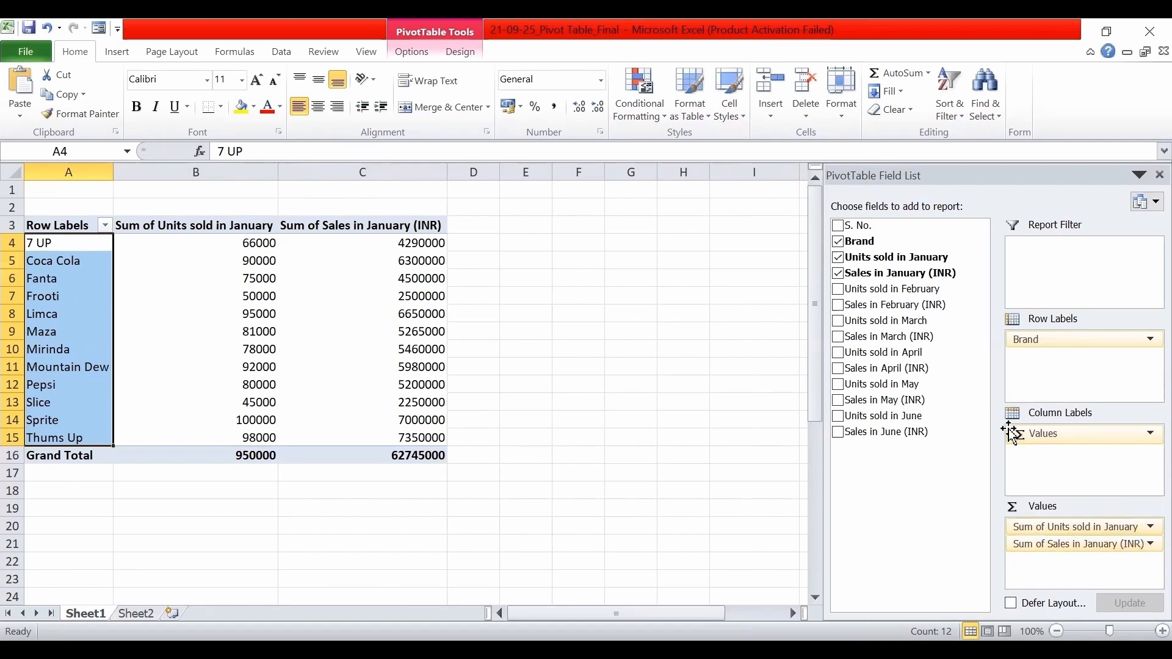
# Replace Sales in January (INR) with Units sold in February and Units sold in March as PivotTable values.
pyautogui.click(838, 273)
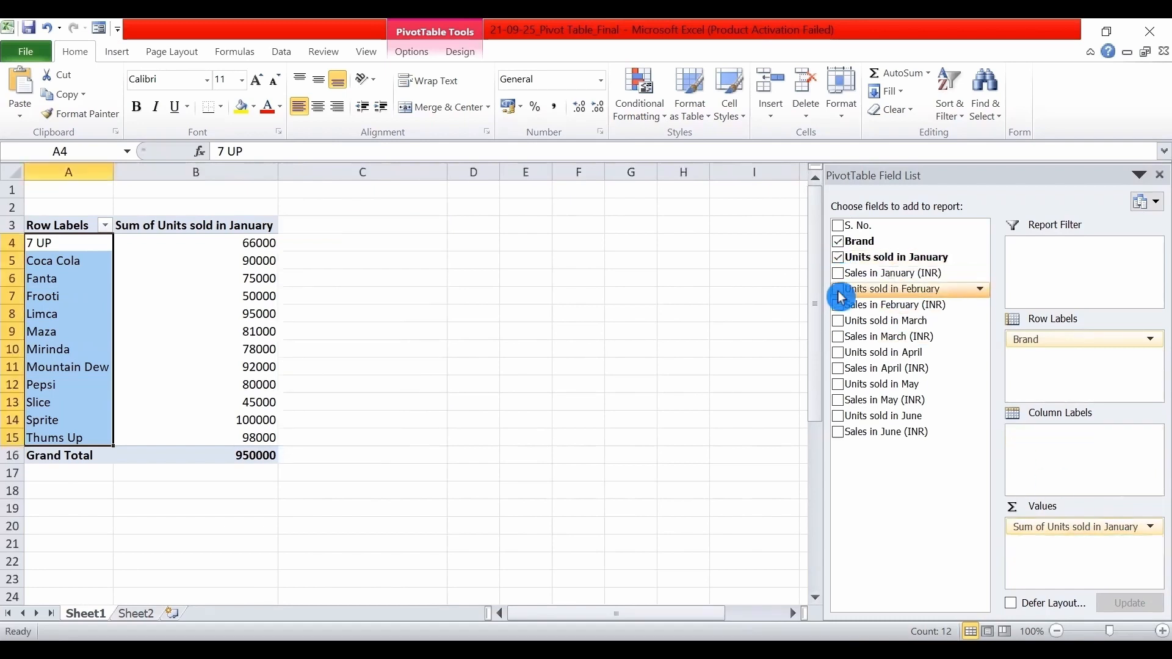
pyautogui.click(839, 289)
pyautogui.click(839, 321)
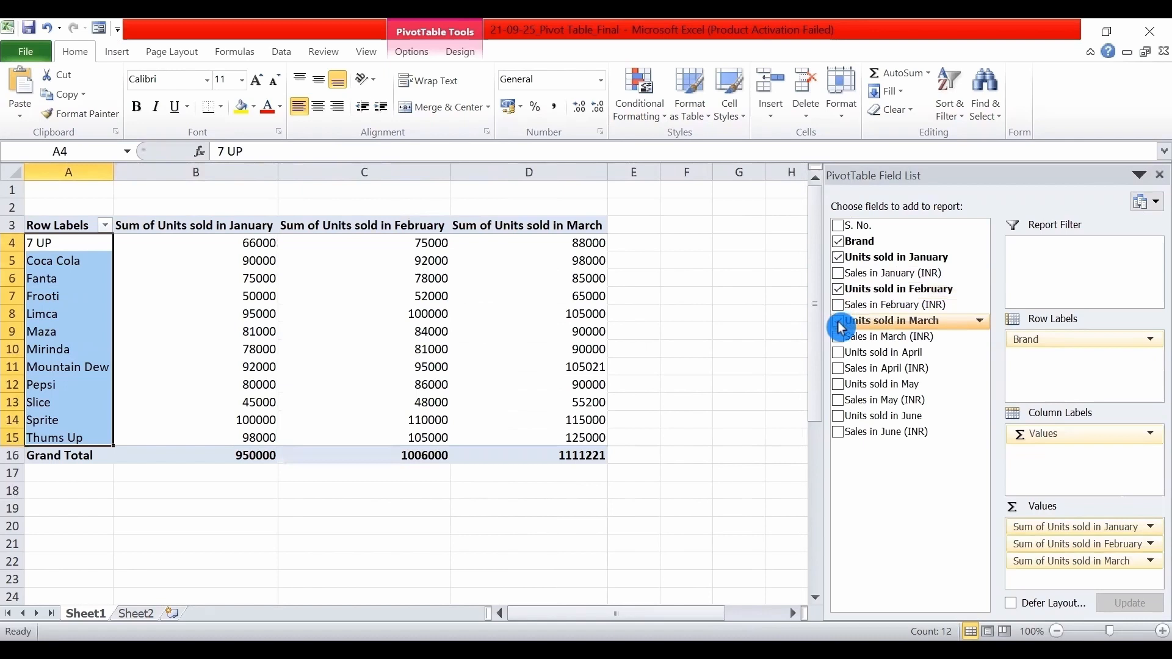
# Try Sales in April, May and June (INR) as additional PivotTable values, then remove them.
pyautogui.click(839, 368)
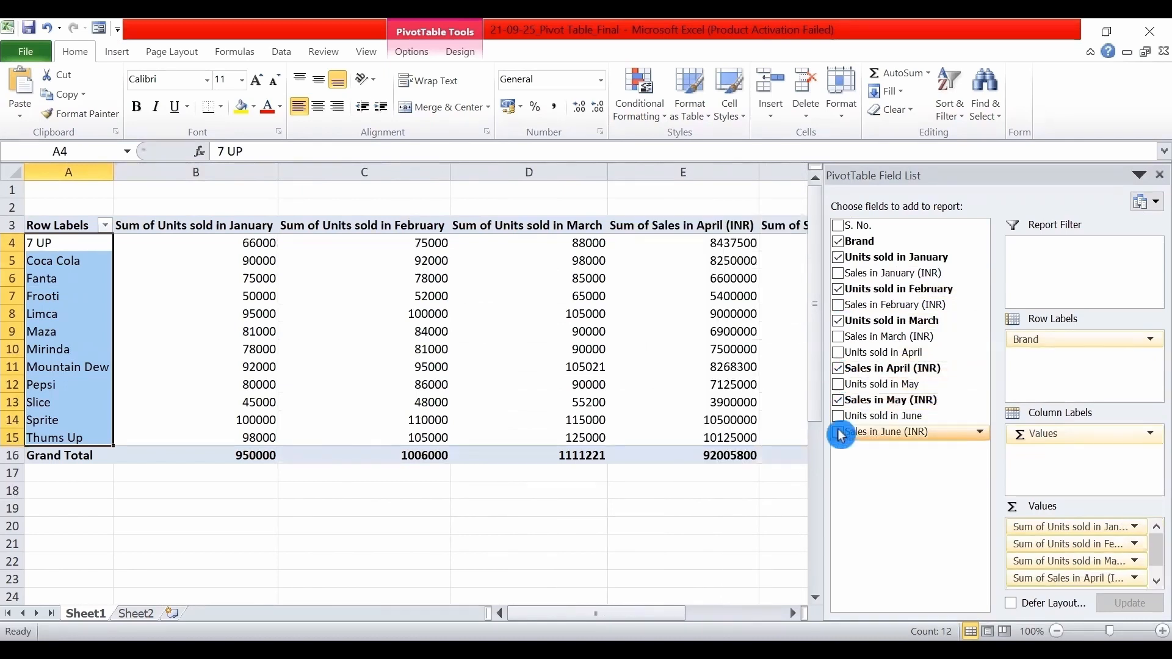
pyautogui.click(838, 432)
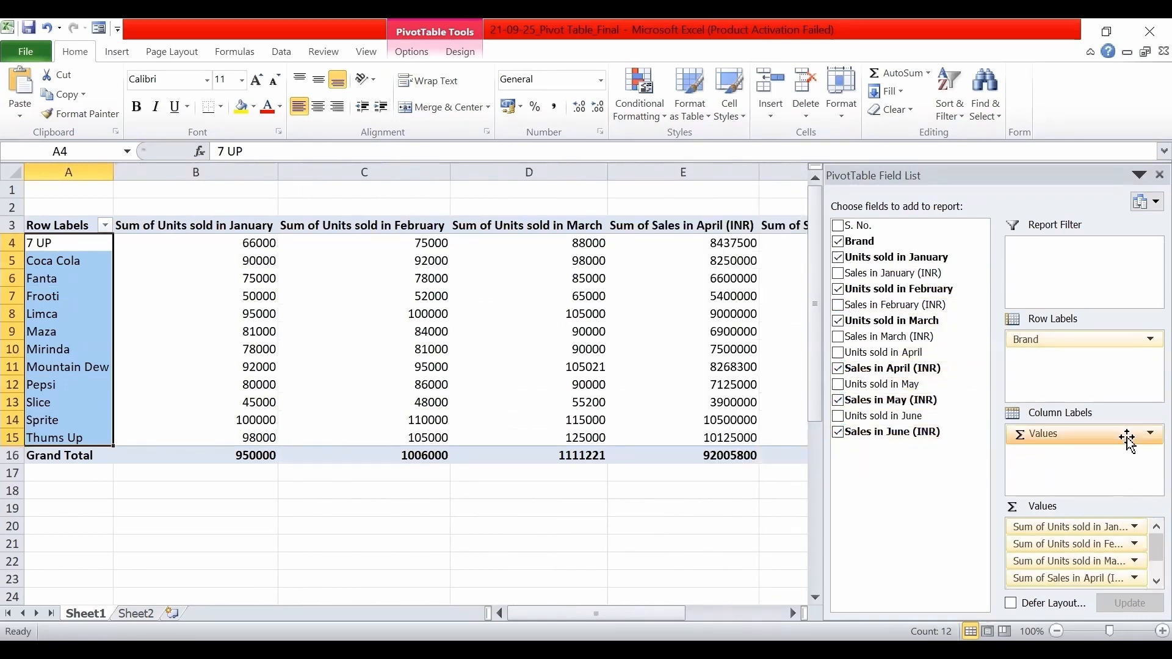
pyautogui.click(1157, 581)
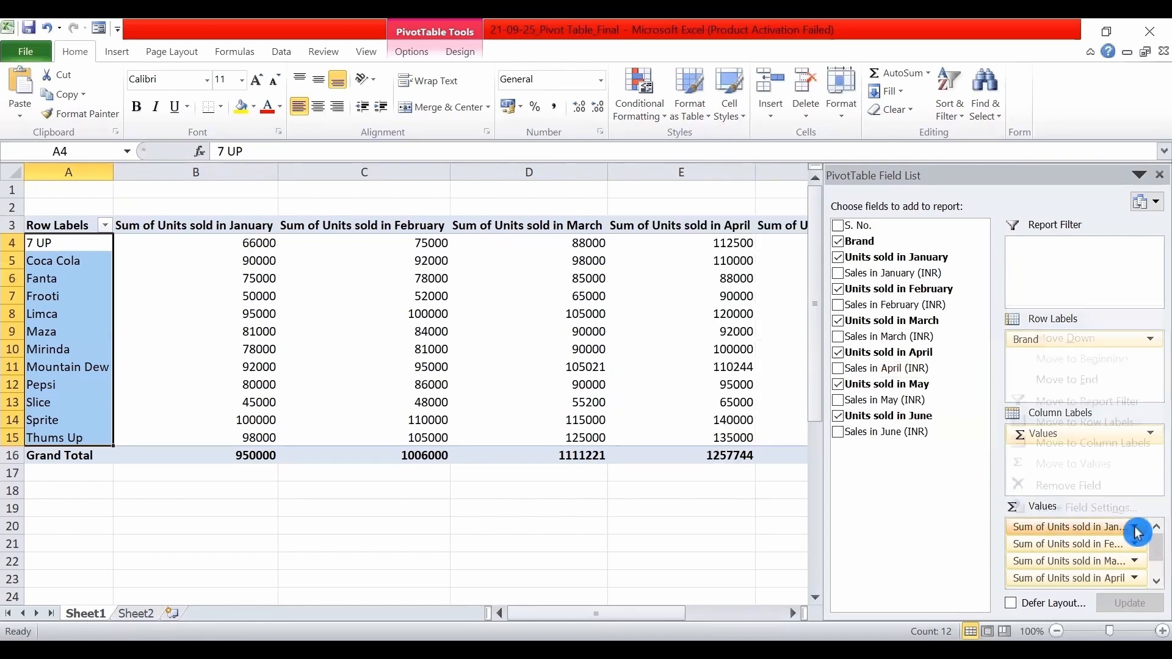
# Summarize Units sold in January by Average and select its Grand Total cell.
pyautogui.click(1134, 527)
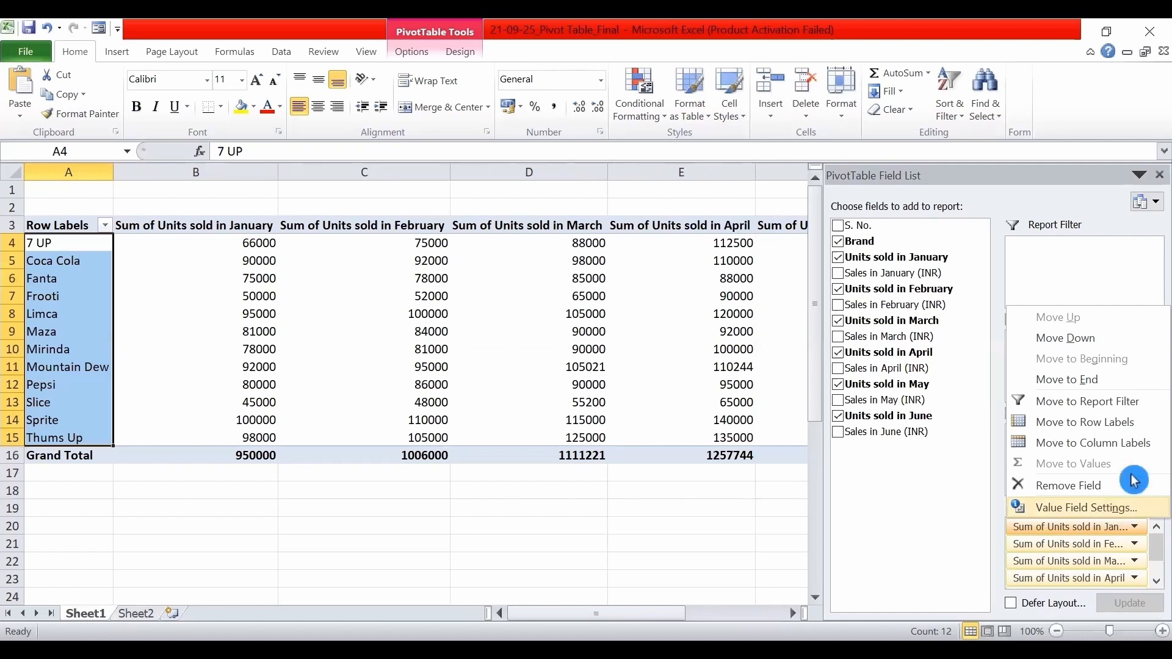
pyautogui.click(1119, 513)
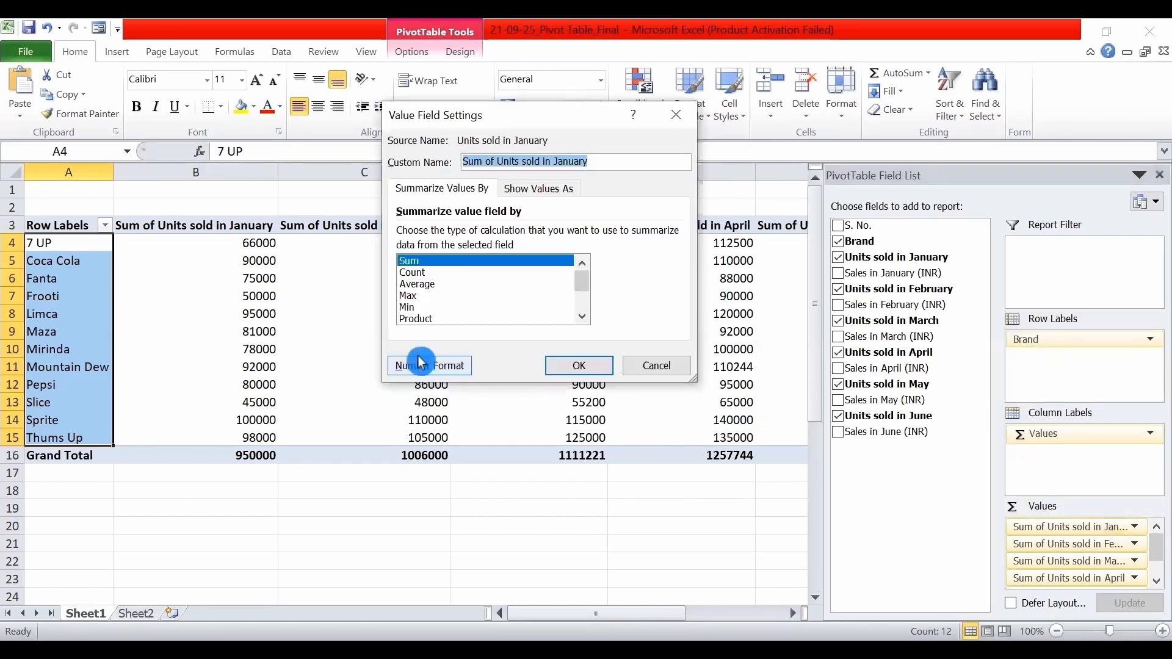
pyautogui.click(420, 286)
pyautogui.click(583, 370)
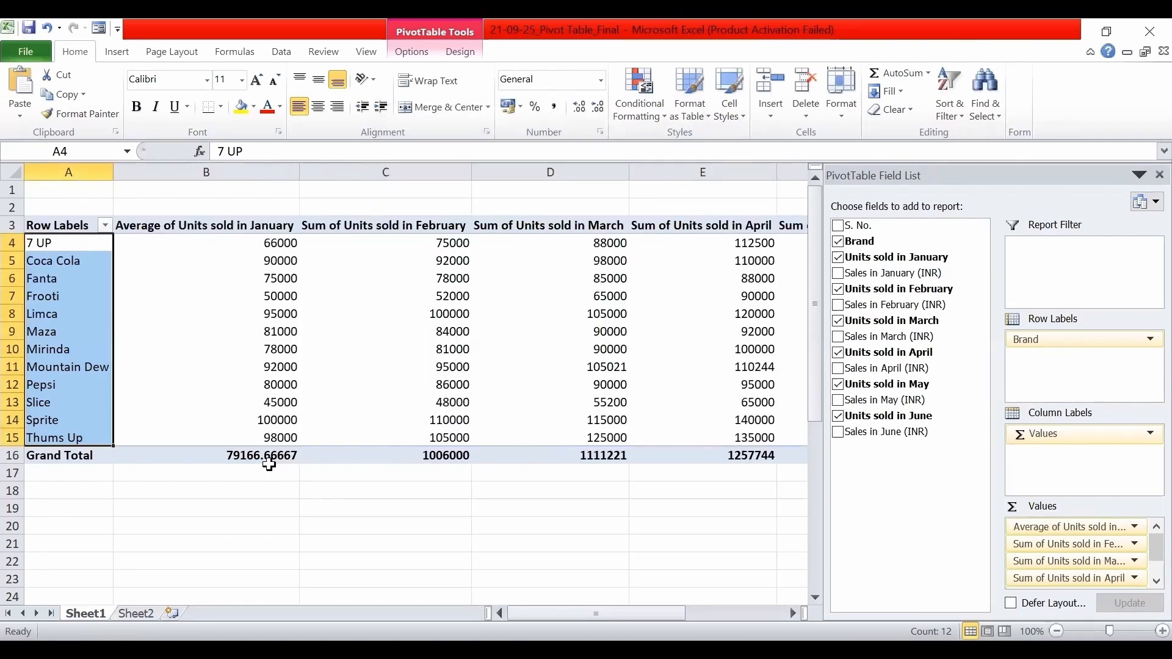
pyautogui.click(271, 471)
pyautogui.click(273, 454)
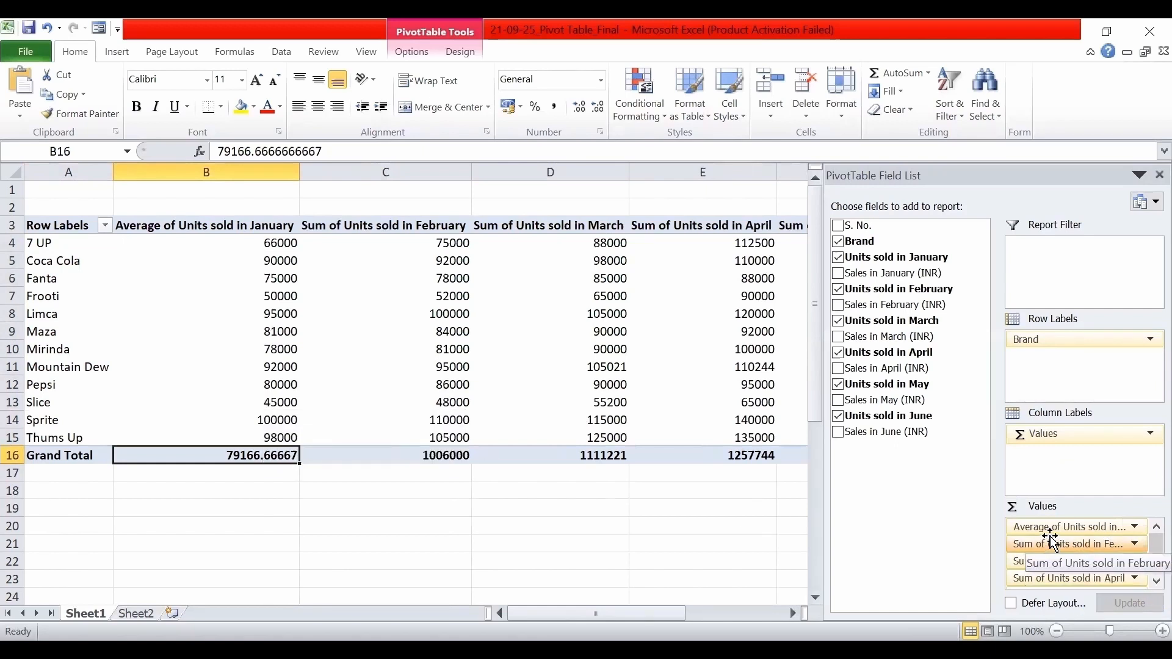
# Summarize the Units sold fields for February through June by Average and check the remaining columns.
pyautogui.click(1135, 544)
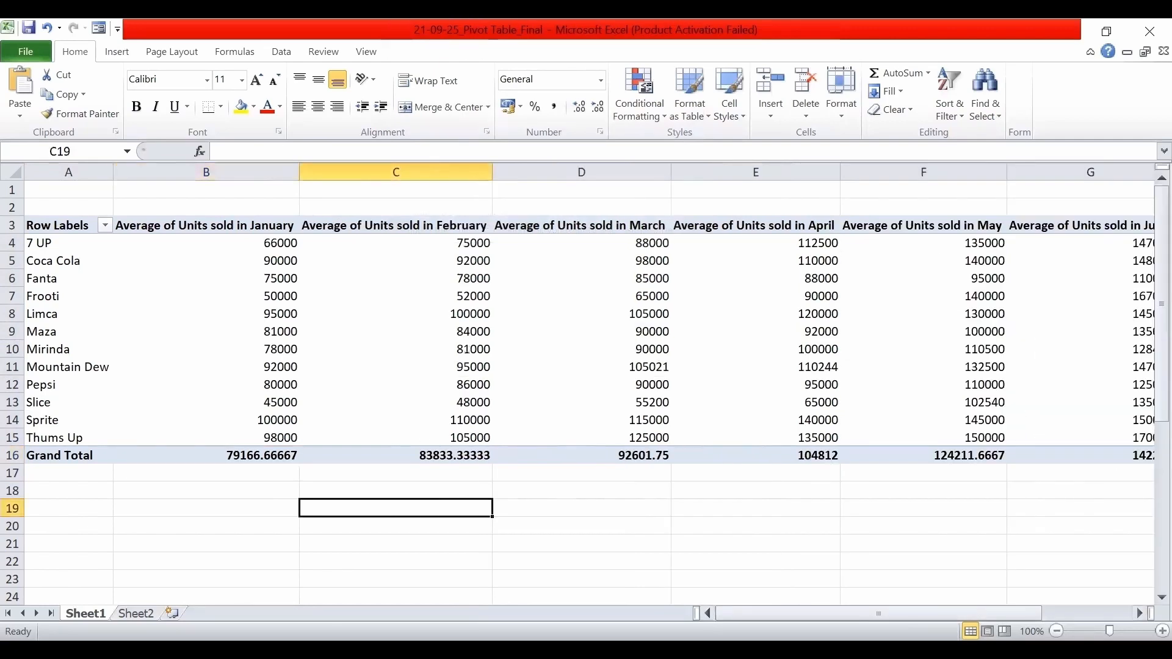
pyautogui.moveTo(886, 614)
pyautogui.mouseDown()
pyautogui.moveTo(973, 613)
pyautogui.moveTo(885, 613)
pyautogui.mouseUp()
# Try to change the summary function of the values from the Grand Total label, then return to the January units.
pyautogui.click(92, 457)
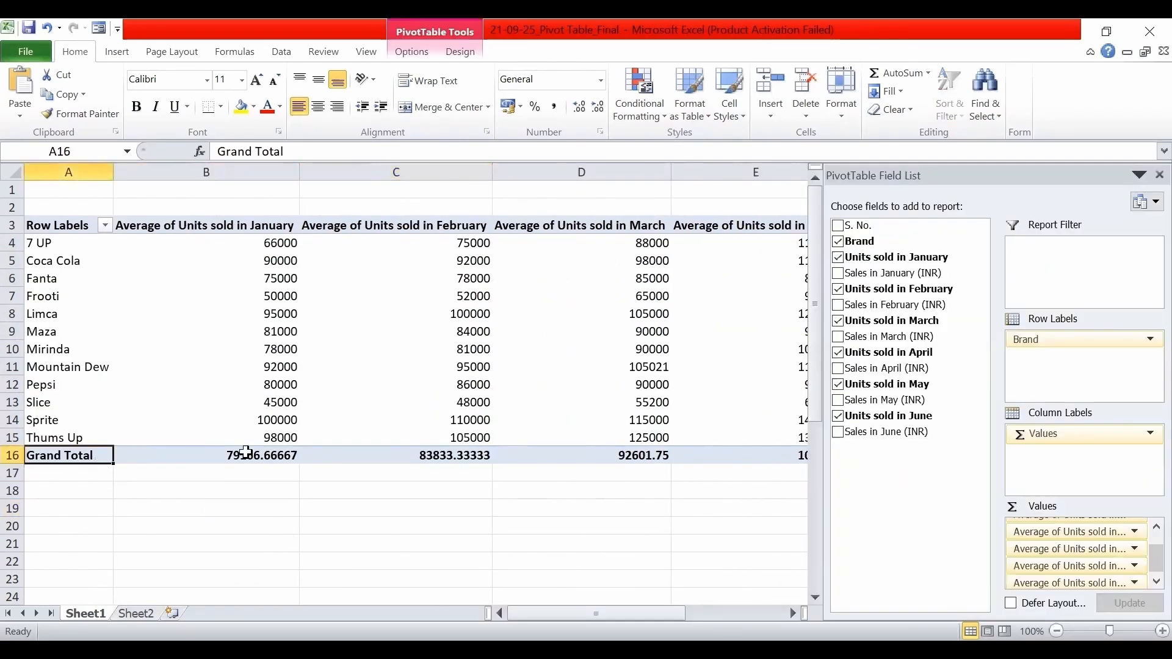
pyautogui.rightClick(97, 456)
pyautogui.moveTo(173, 384)
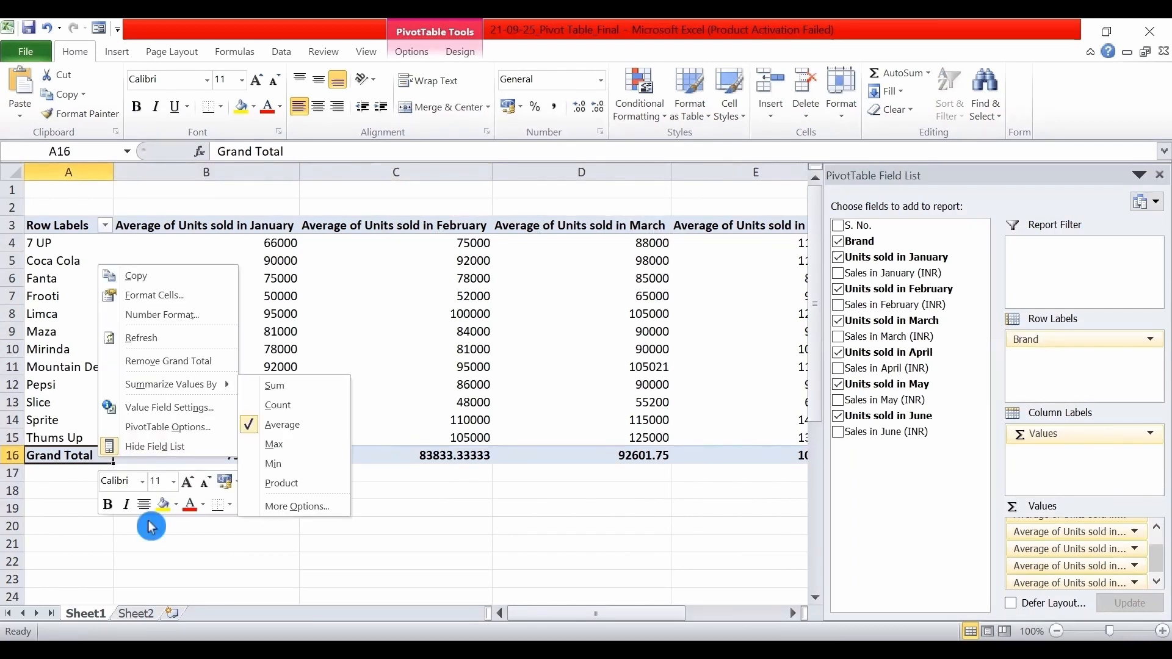
pyautogui.click(262, 450)
pyautogui.click(233, 249)
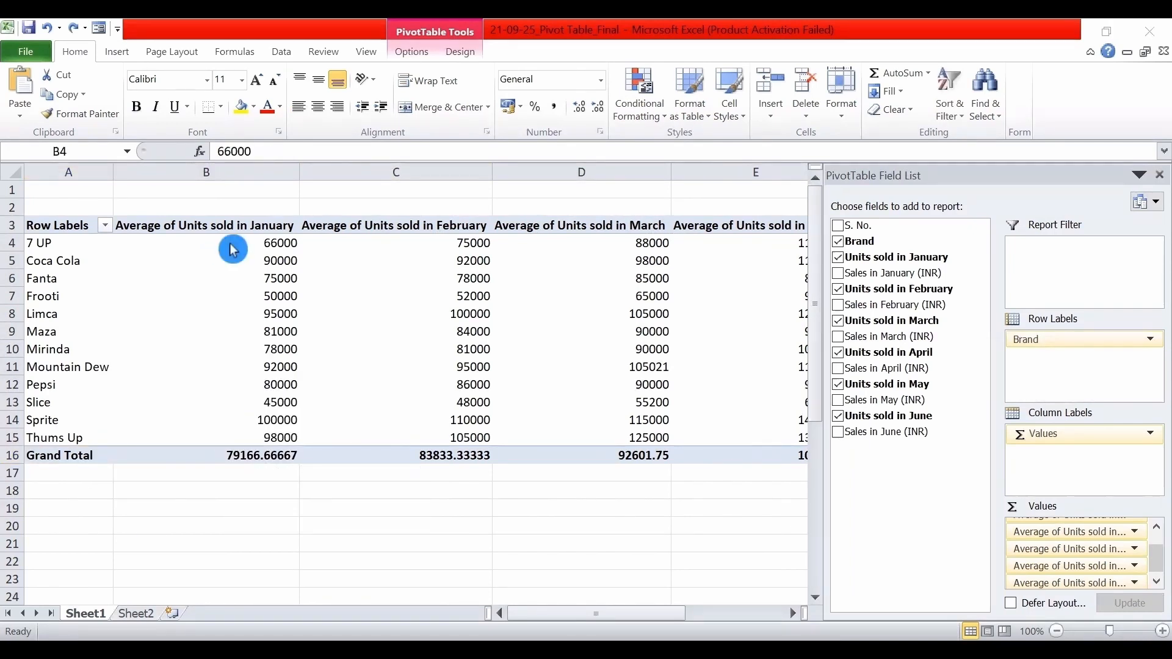
# Summarize Units sold in January and Units sold in February by Sum.
pyautogui.click(280, 241)
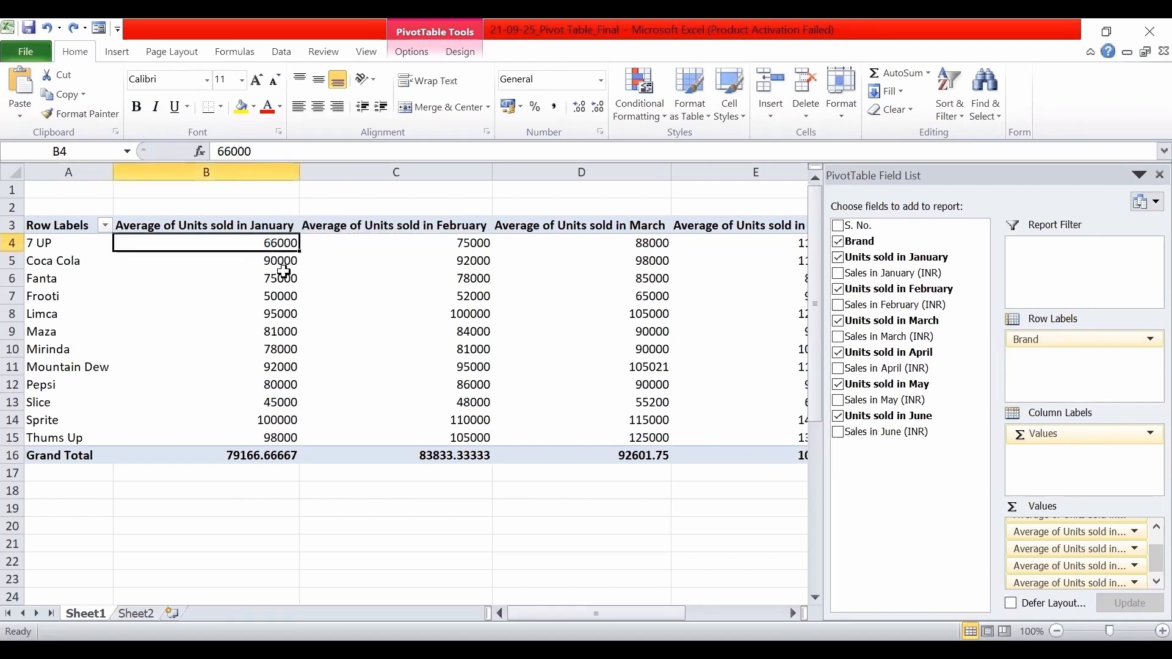
pyautogui.moveTo(284, 271)
pyautogui.click(246, 282)
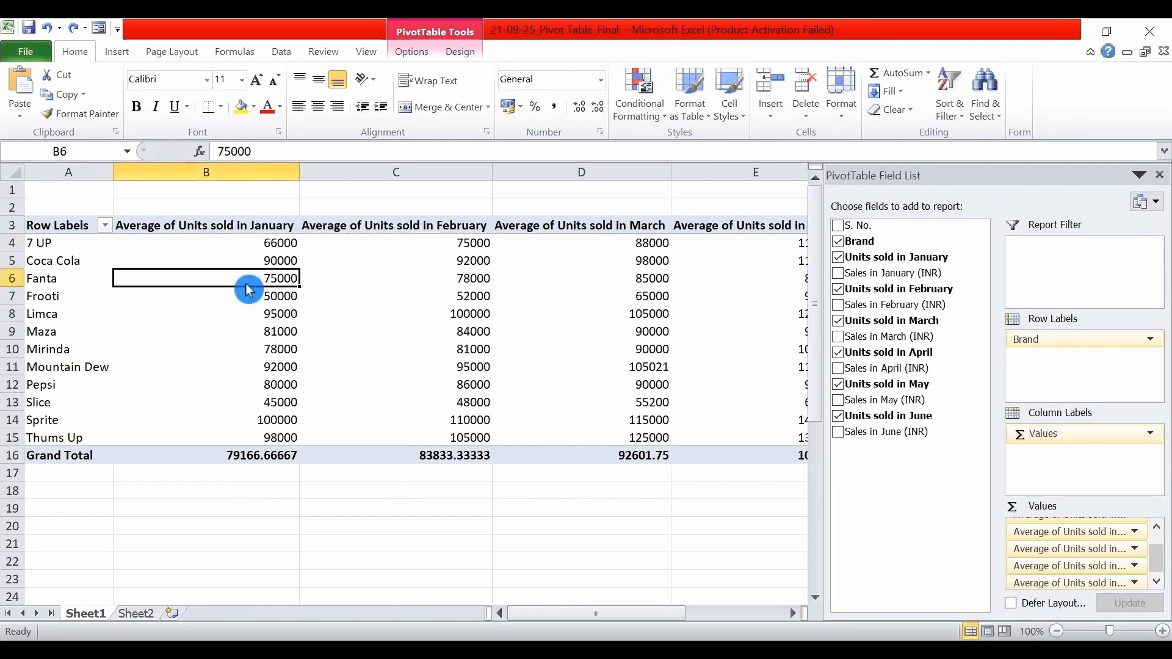
pyautogui.rightClick(248, 282)
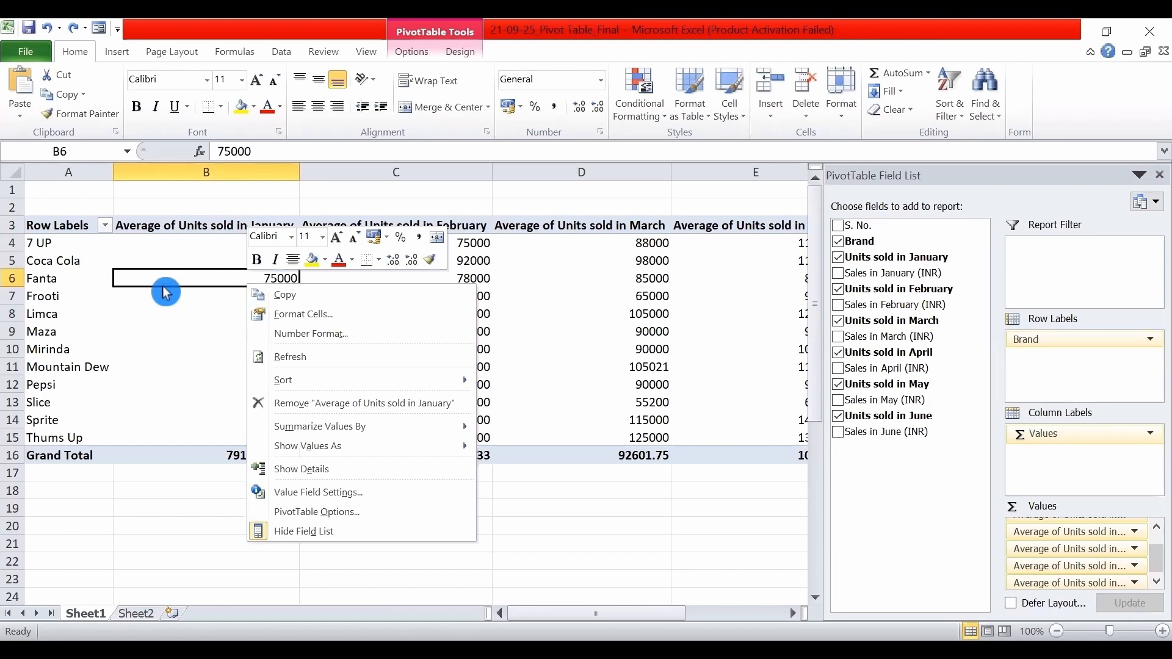
pyautogui.rightClick(191, 243)
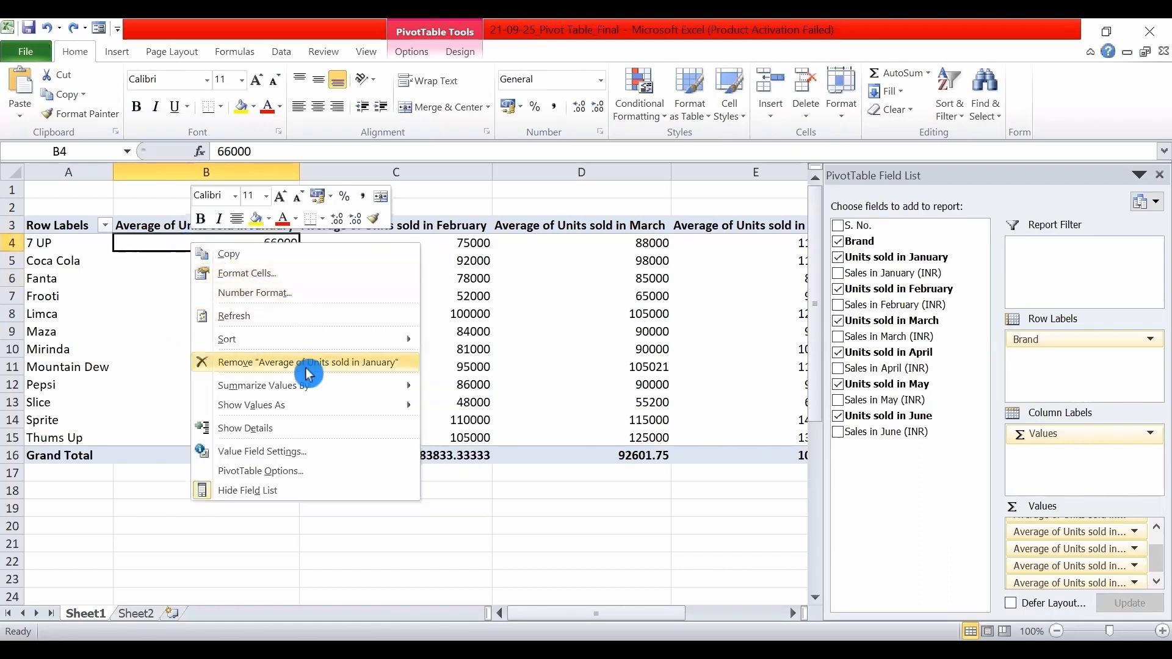
pyautogui.click(459, 386)
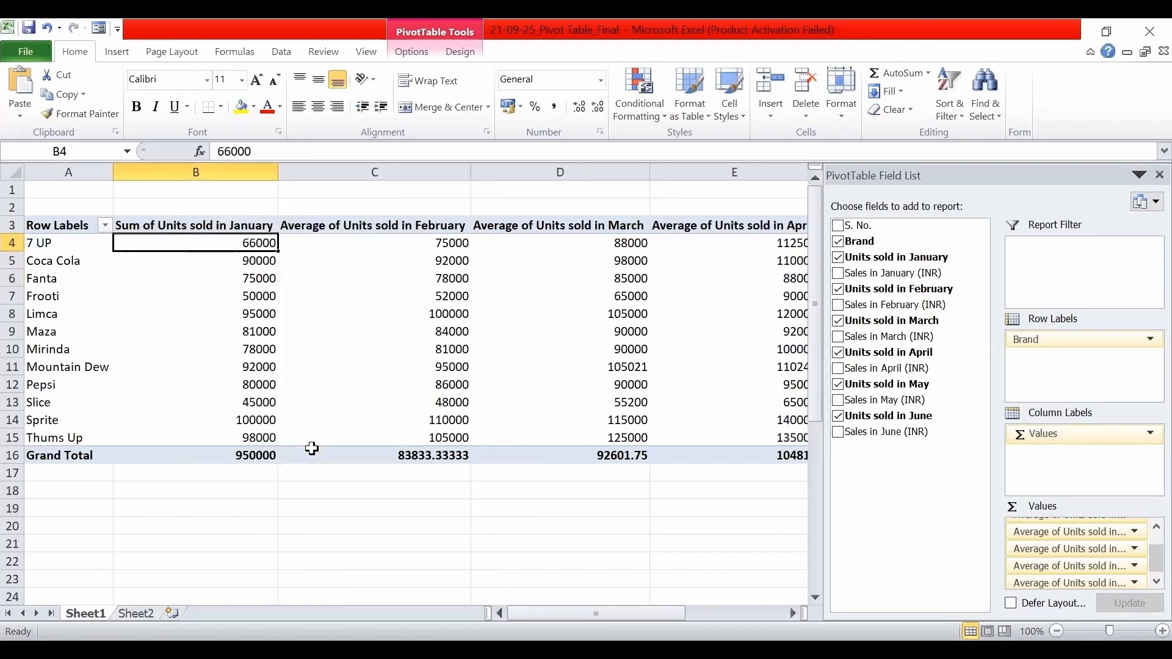
pyautogui.rightClick(423, 276)
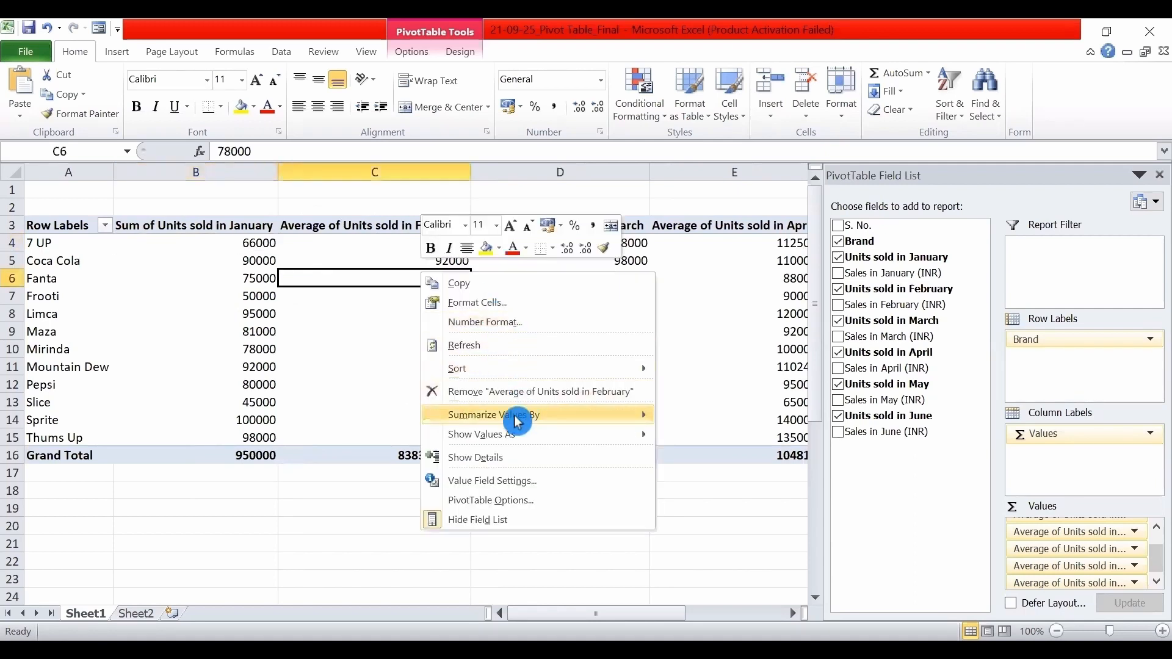
pyautogui.moveTo(644, 415)
pyautogui.click(696, 415)
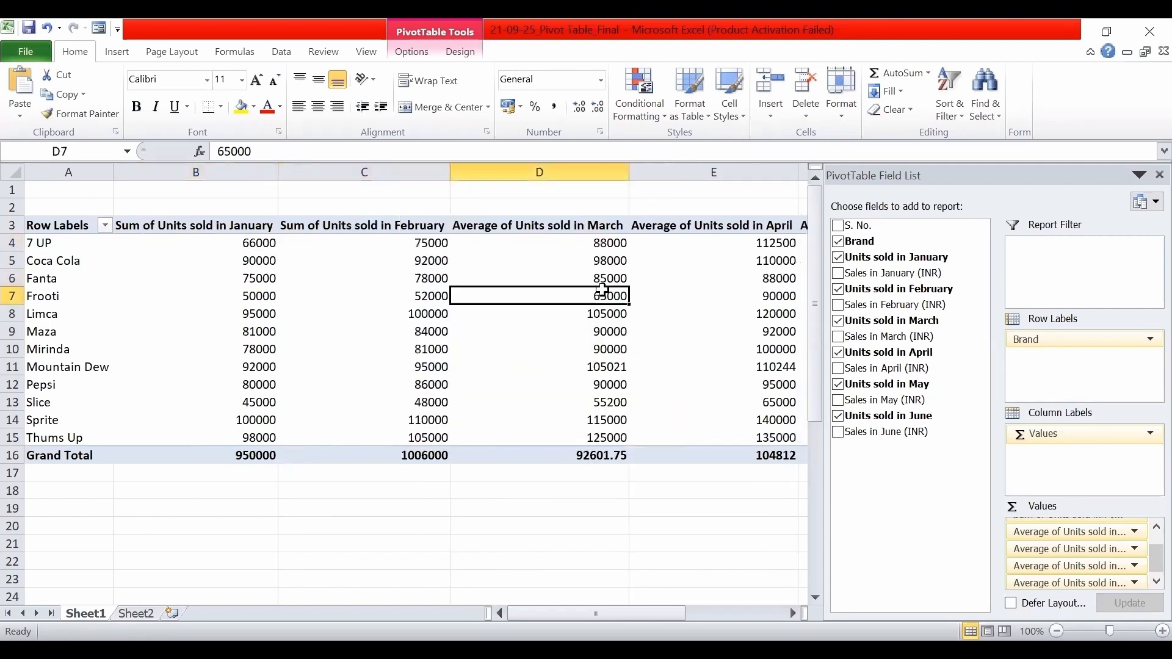
# Summarize the remaining Units sold fields from March onward by Sum.
pyautogui.rightClick(583, 298)
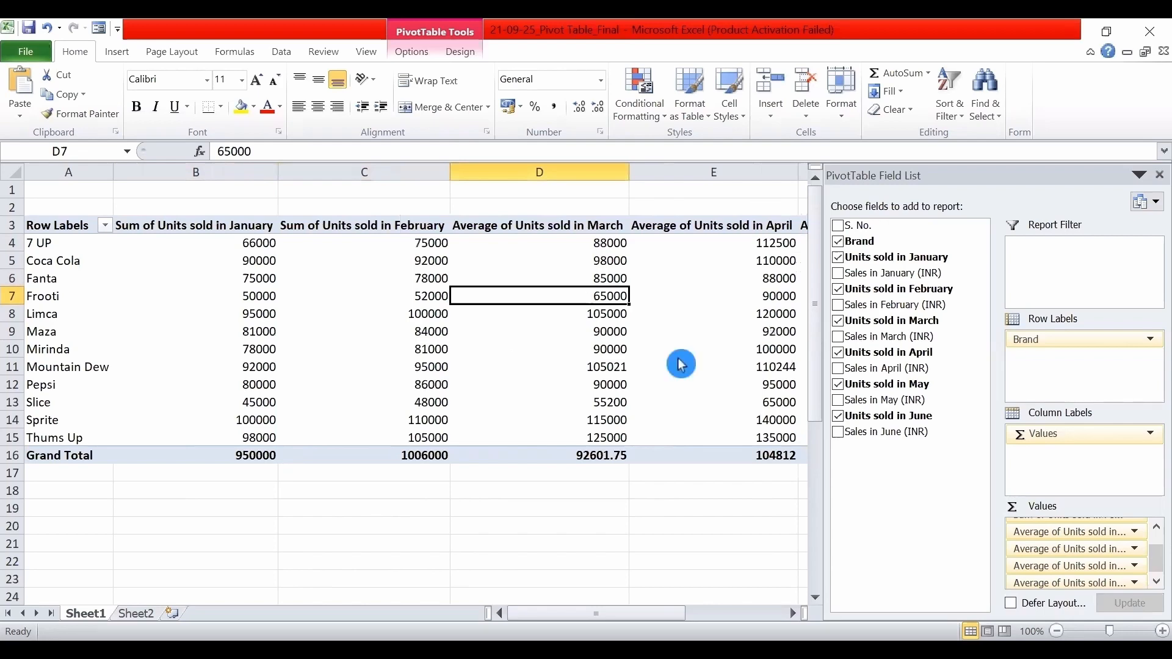
pyautogui.moveTo(693, 441)
pyautogui.click(844, 442)
# Remove the Units sold fields for June, May, April, March and February from the PivotTable, keeping only January.
pyautogui.click(838, 416)
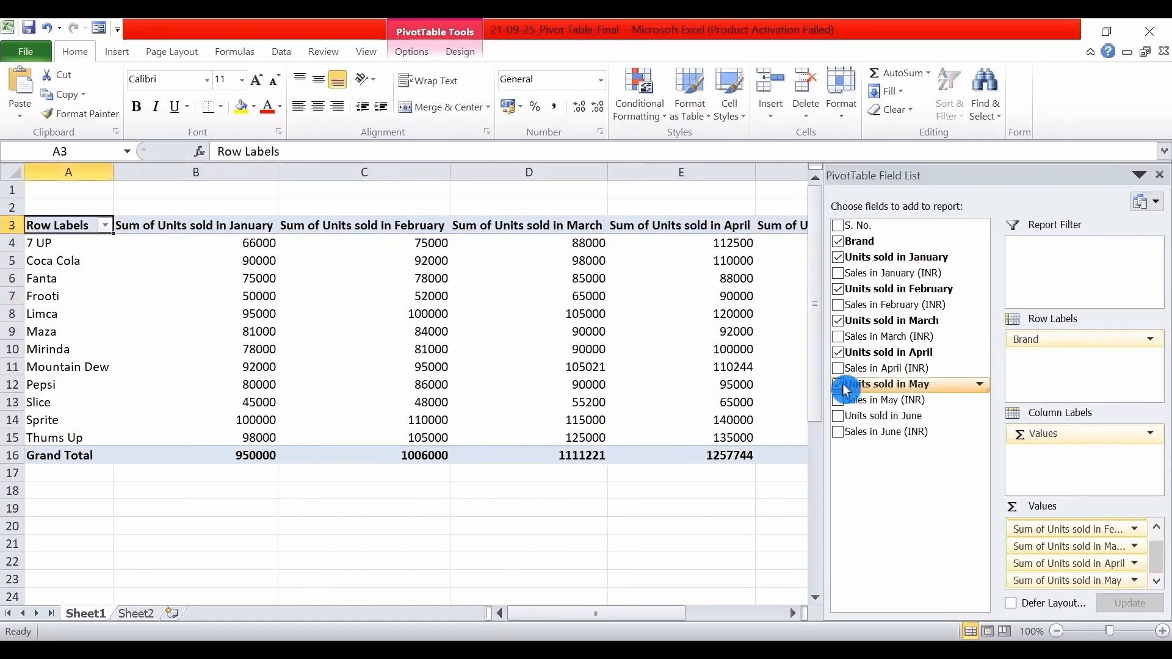
pyautogui.click(838, 384)
pyautogui.click(838, 353)
pyautogui.click(838, 320)
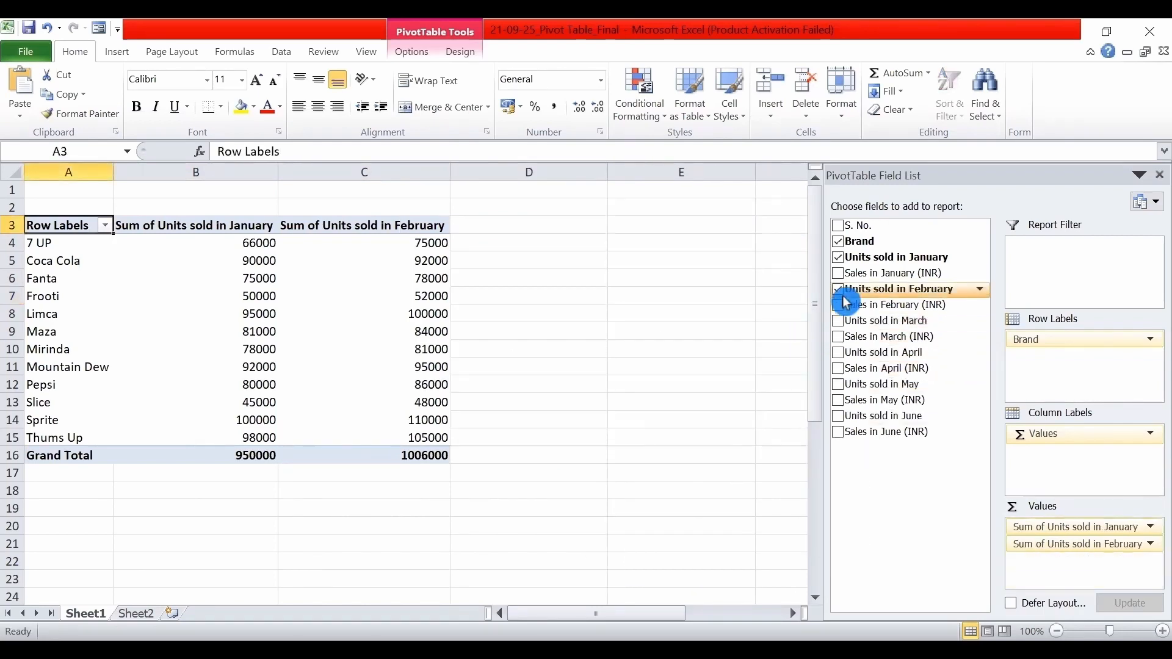
pyautogui.click(838, 288)
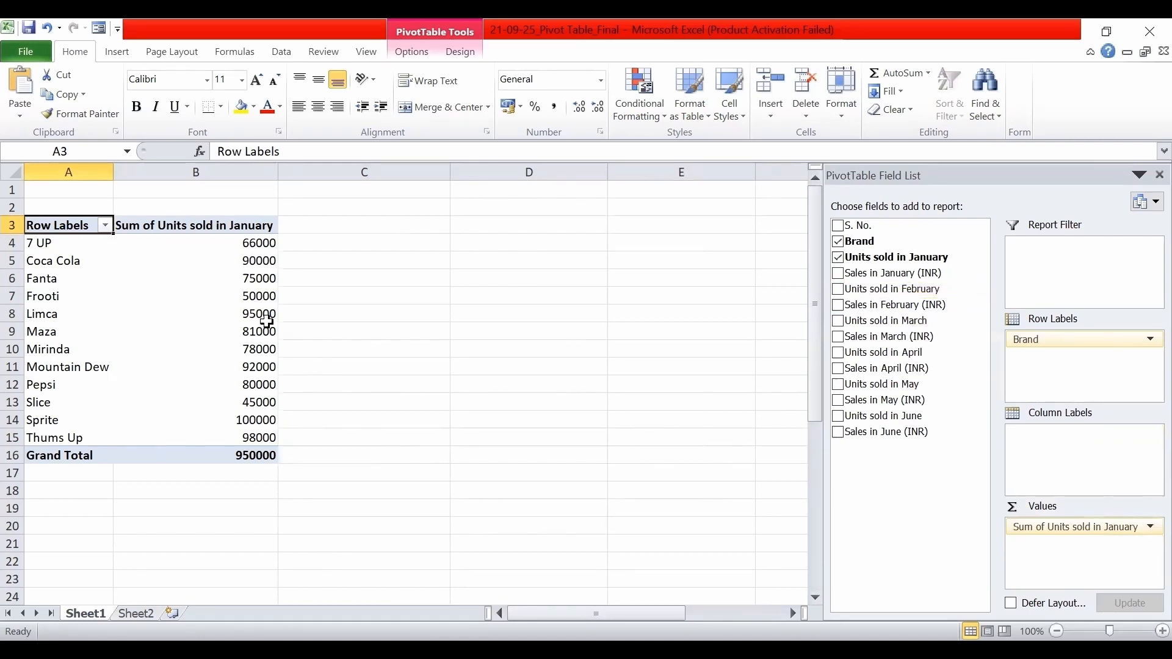
pyautogui.moveTo(198, 241)
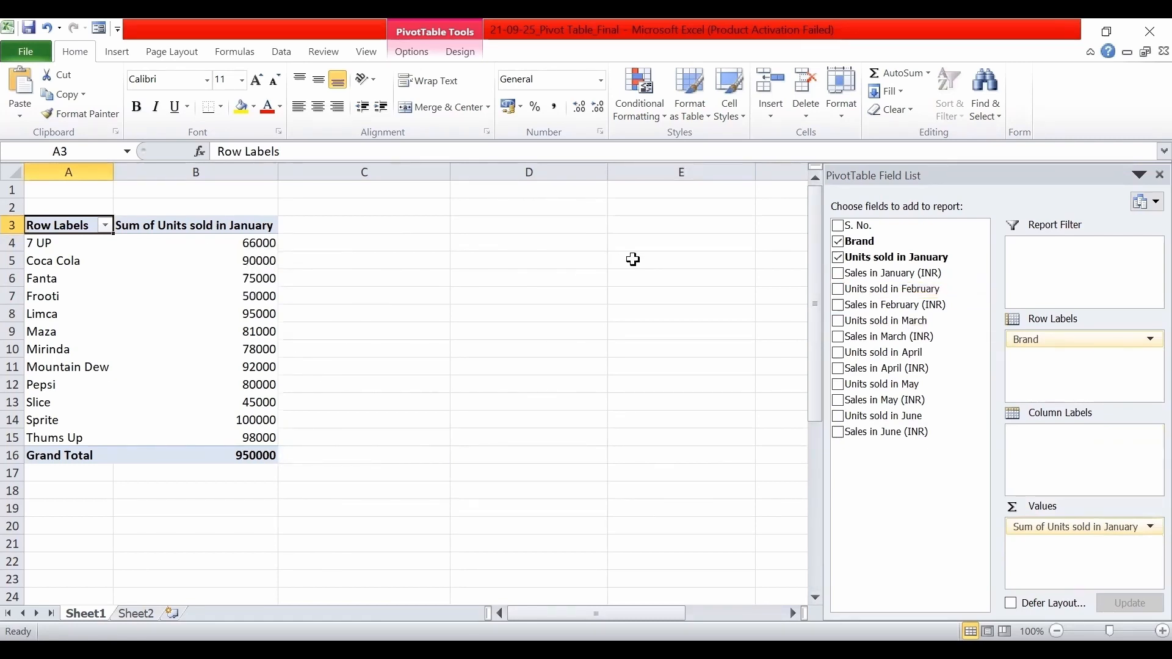
pyautogui.click(172, 245)
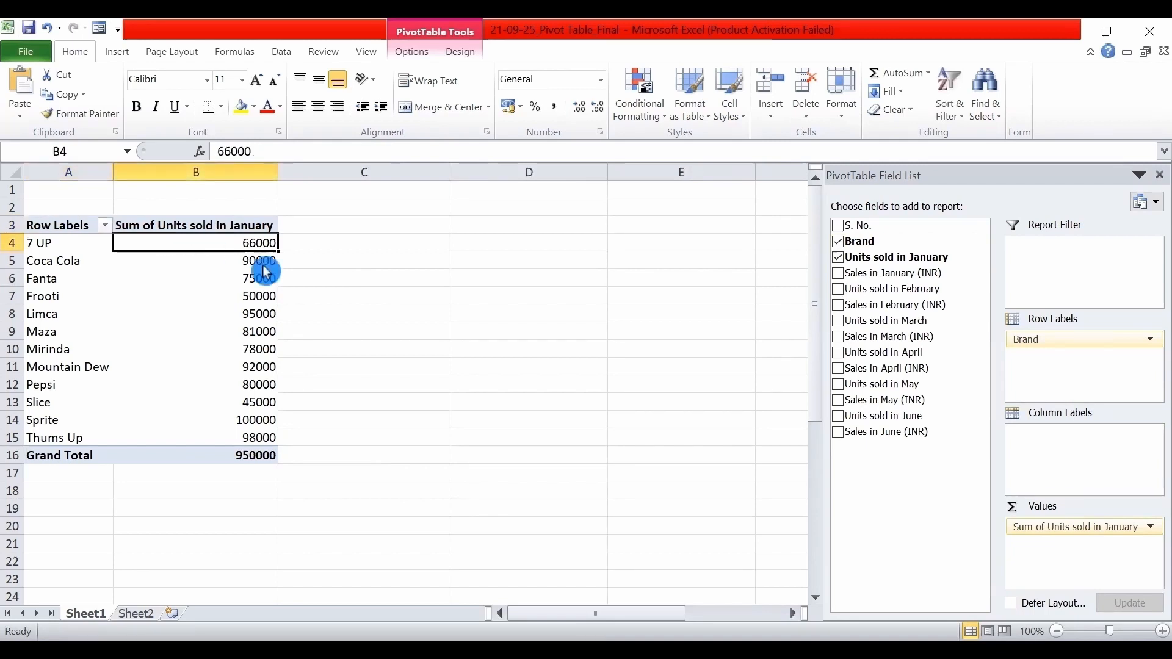
pyautogui.rightClick(198, 241)
pyautogui.moveTo(293, 384)
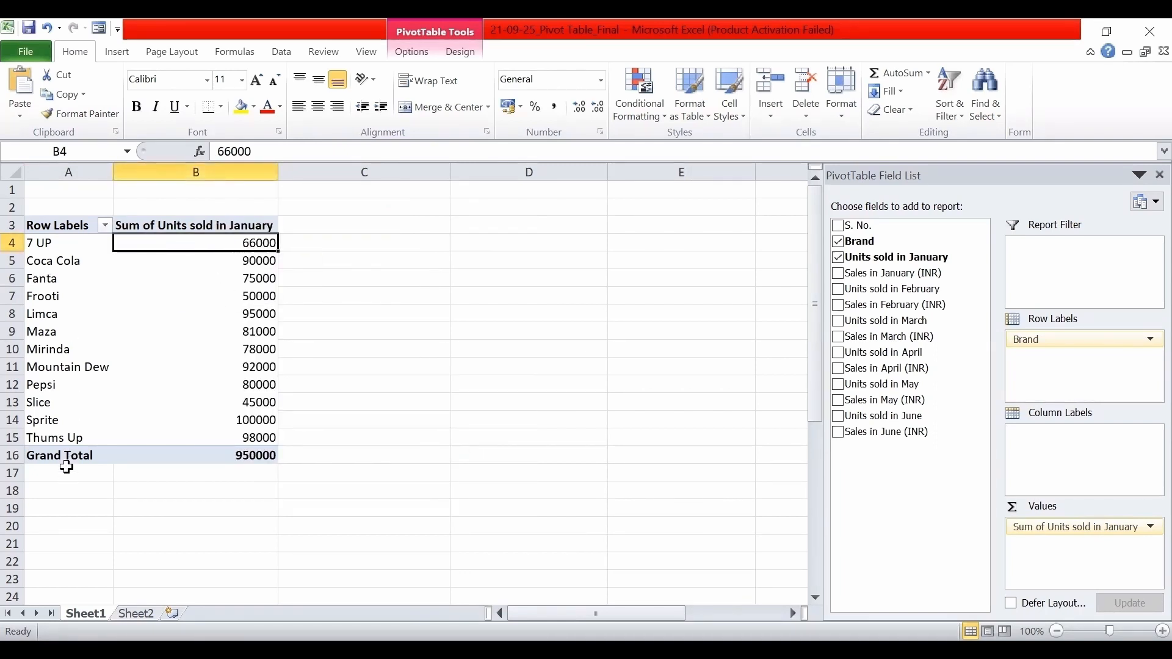
pyautogui.moveTo(212, 287)
pyautogui.moveTo(221, 241)
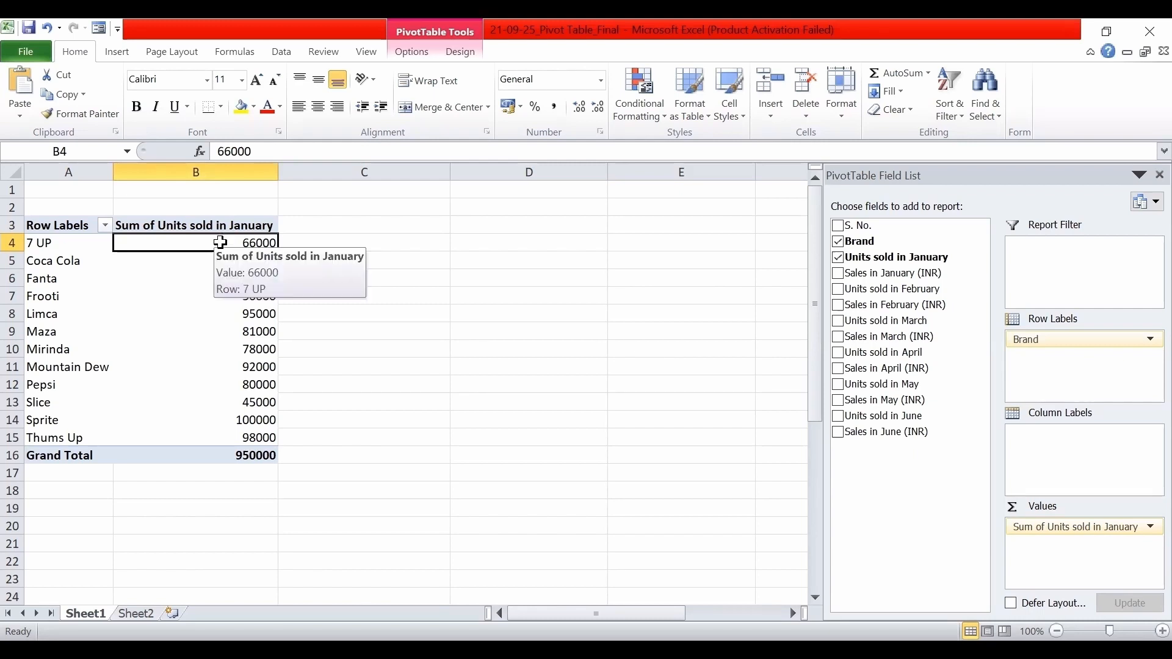
pyautogui.rightClick(221, 242)
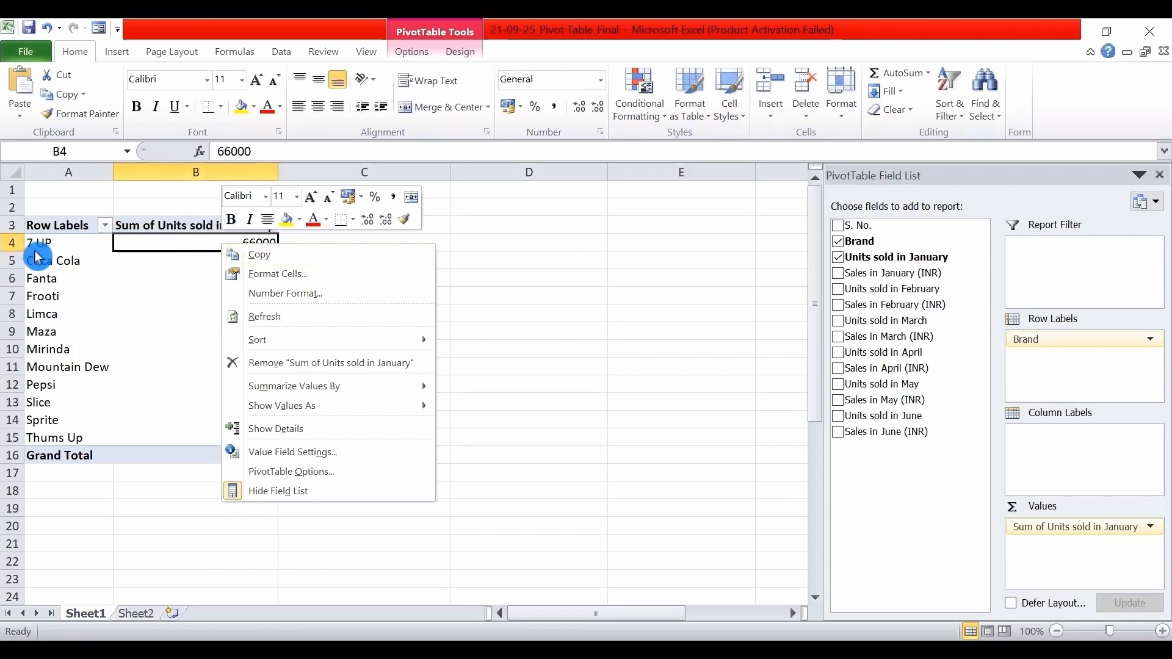
pyautogui.press('Escape')
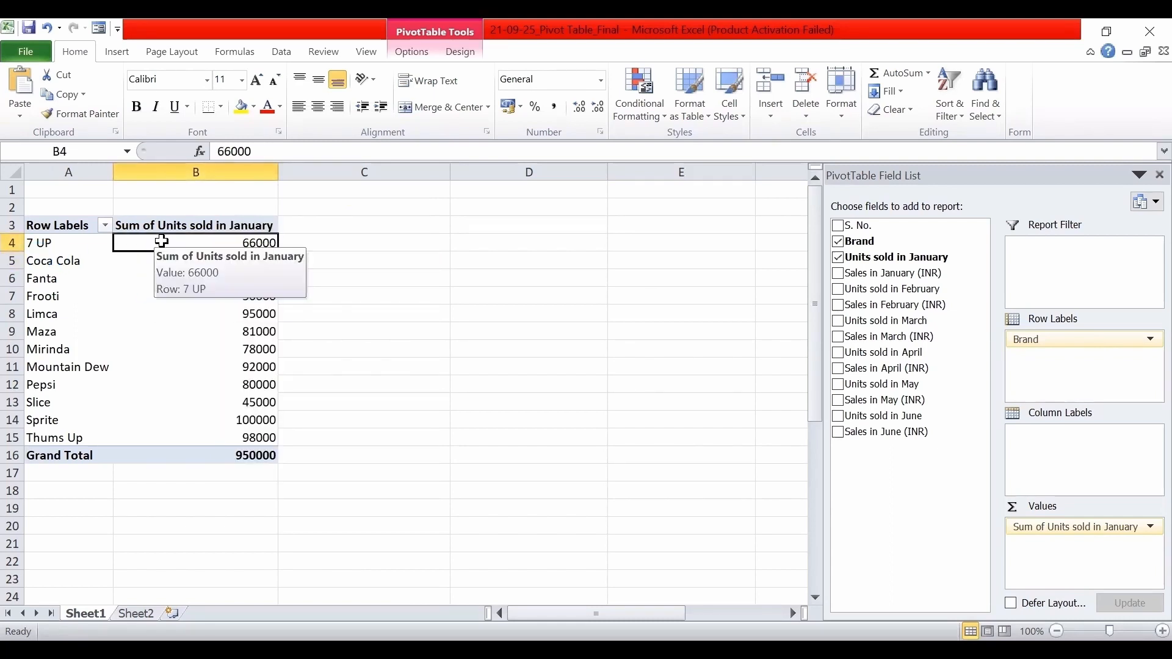
# Sort the brands by January units from smallest to largest, and check the Sprite and Slice rows.
pyautogui.rightClick(161, 242)
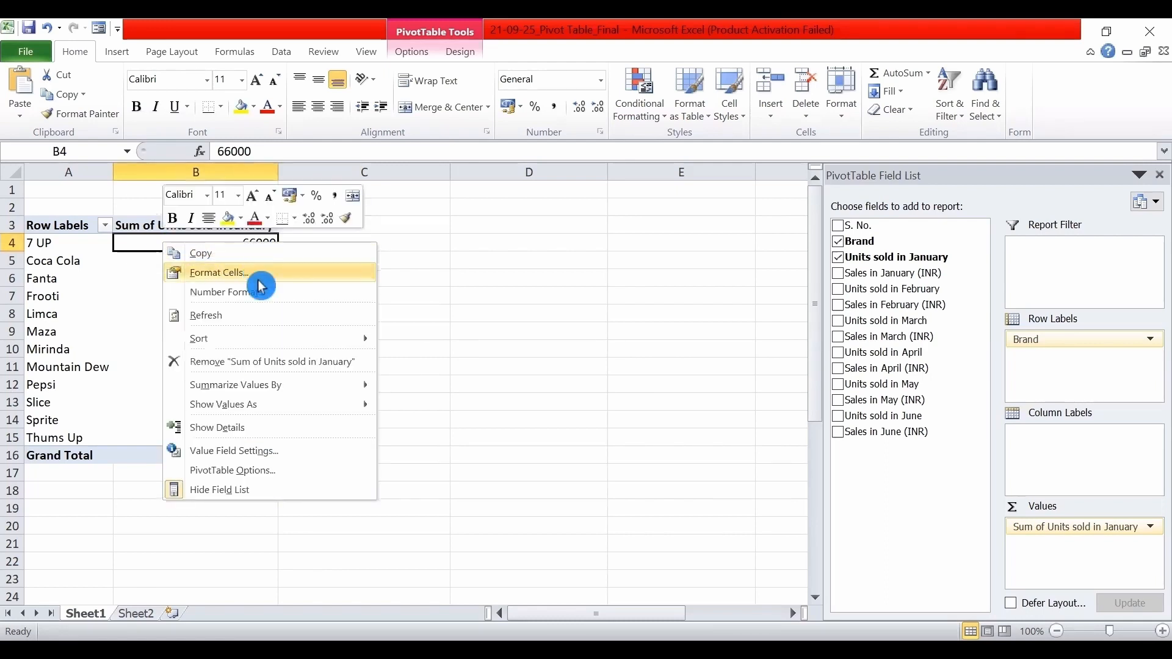
pyautogui.moveTo(250, 345)
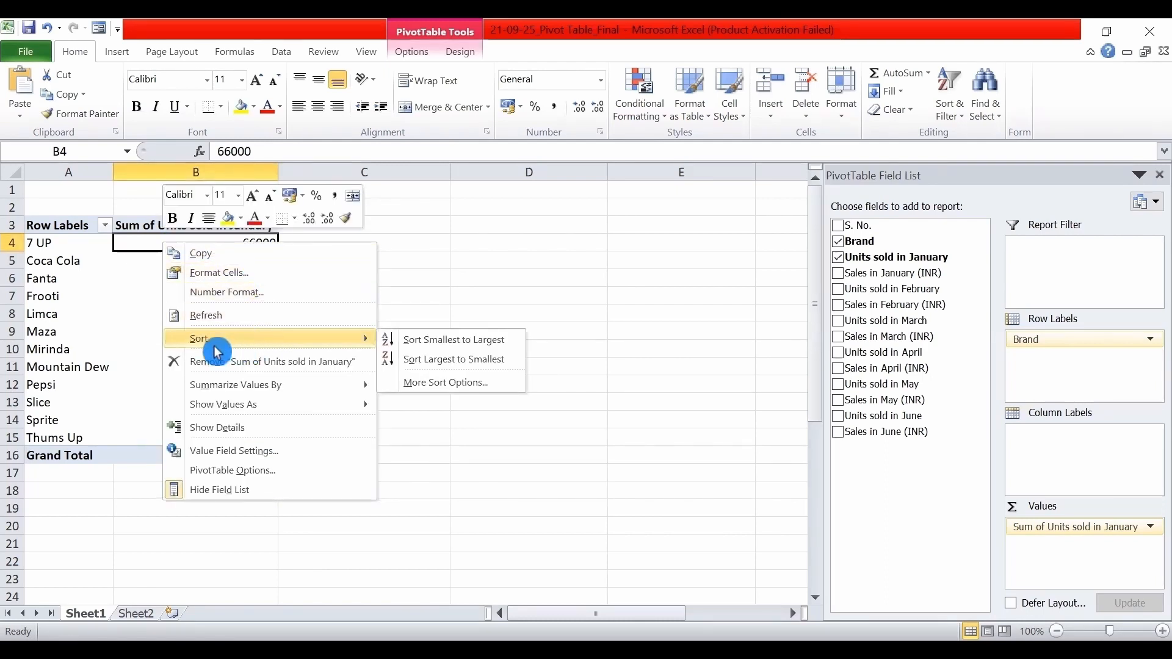
pyautogui.click(487, 347)
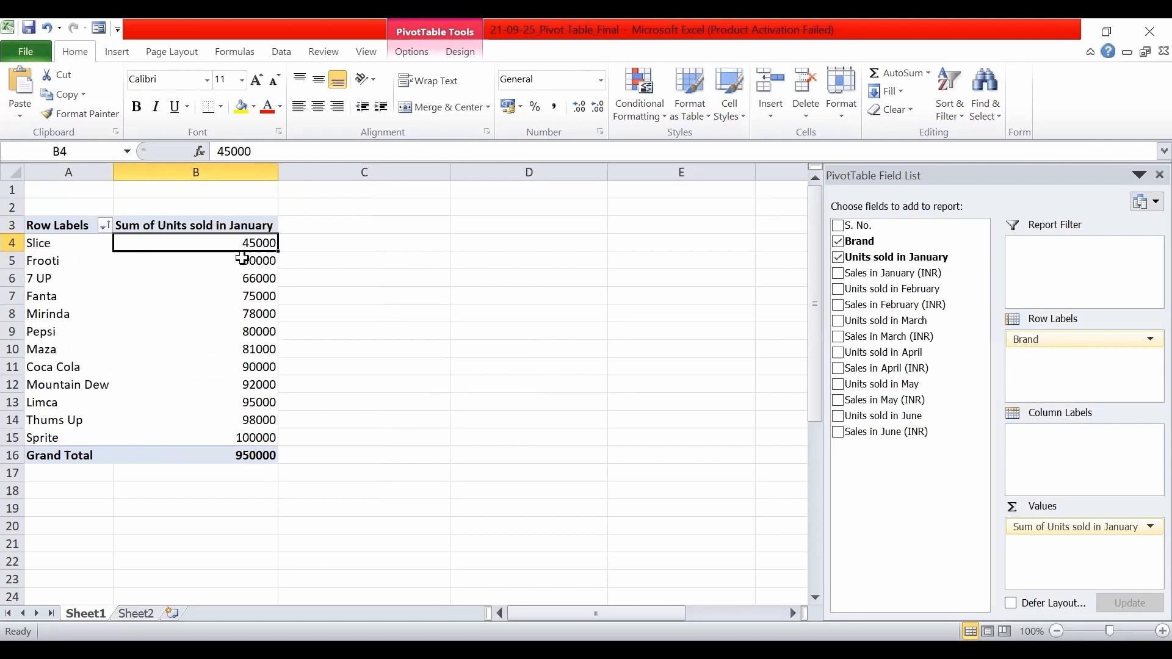
pyautogui.click(241, 439)
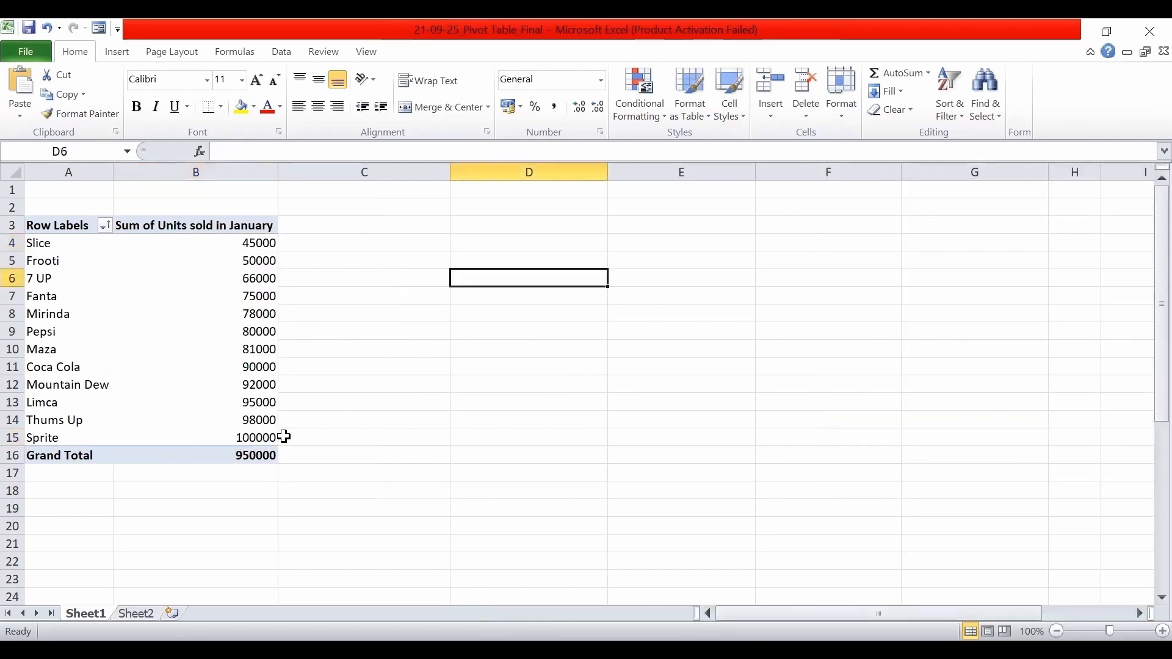
pyautogui.moveTo(288, 437); pyautogui.dragTo(205, 440)
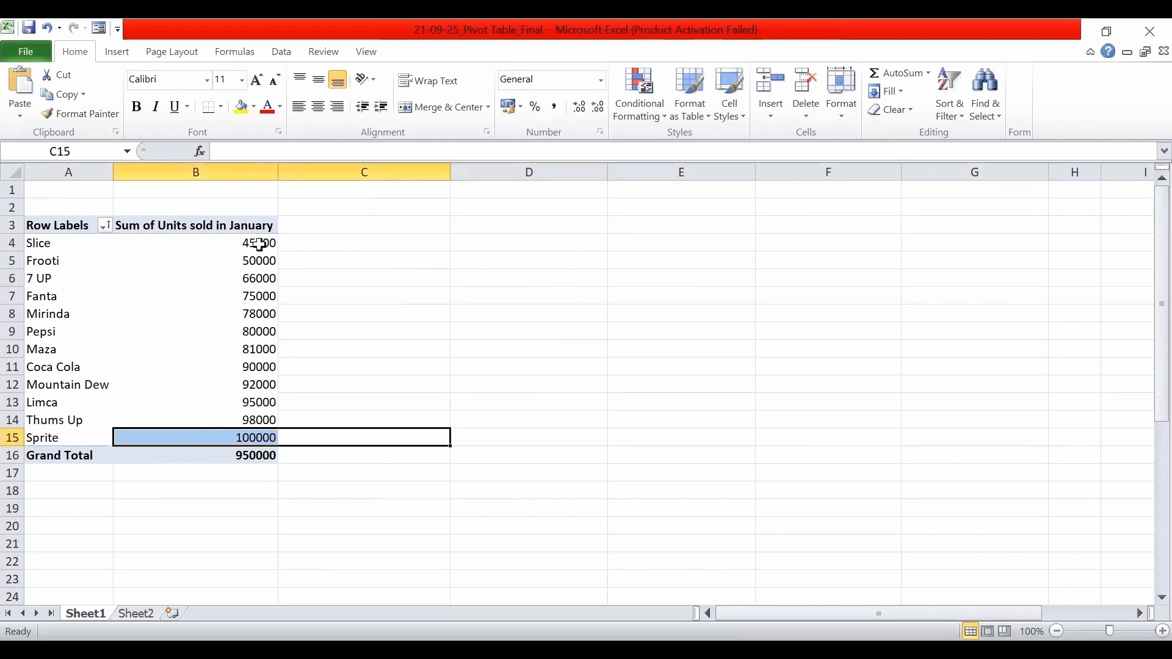
pyautogui.moveTo(272, 242); pyautogui.dragTo(91, 238)
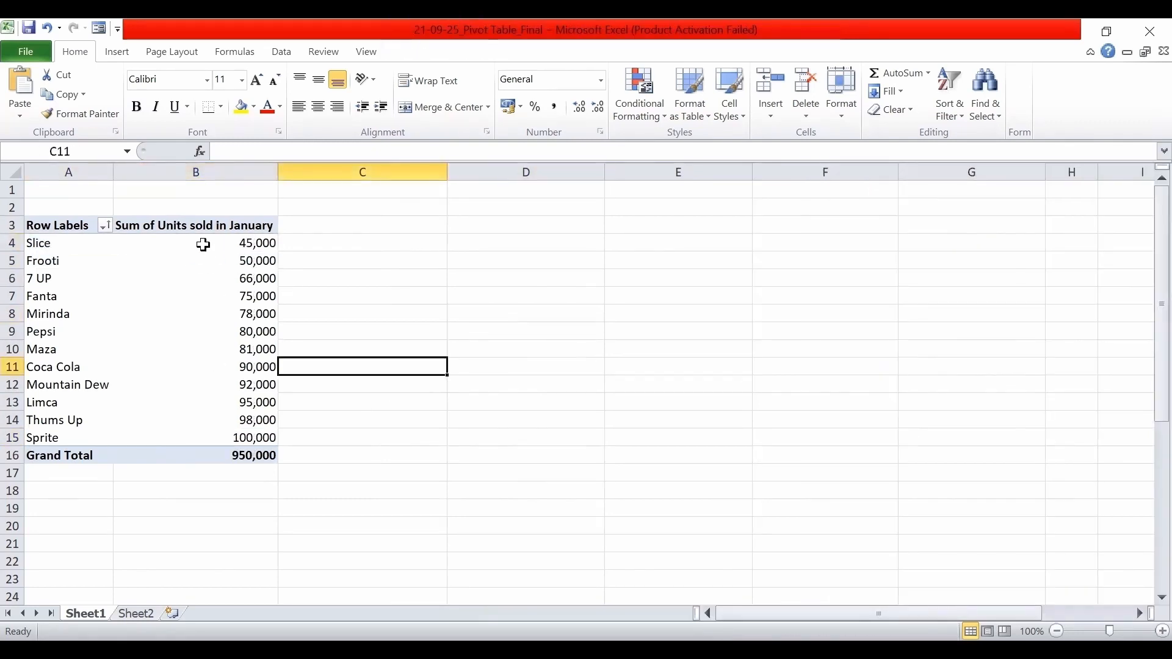
# Show the Units sold in January values as % of Grand Total.
pyautogui.rightClick(203, 248)
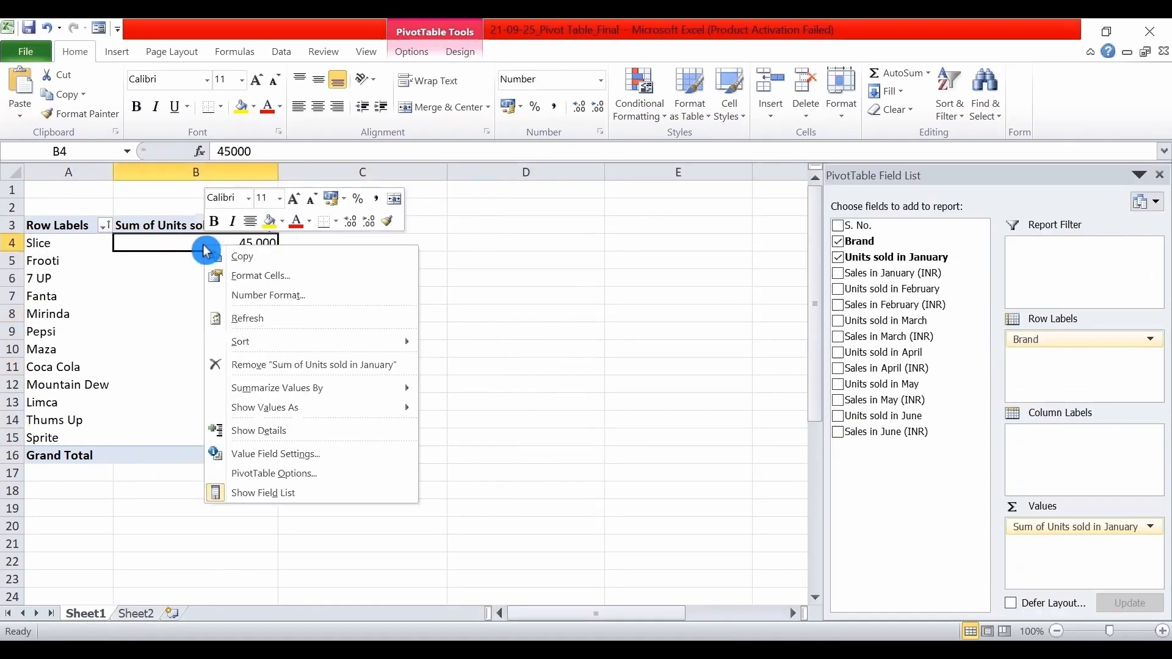
pyautogui.click(247, 403)
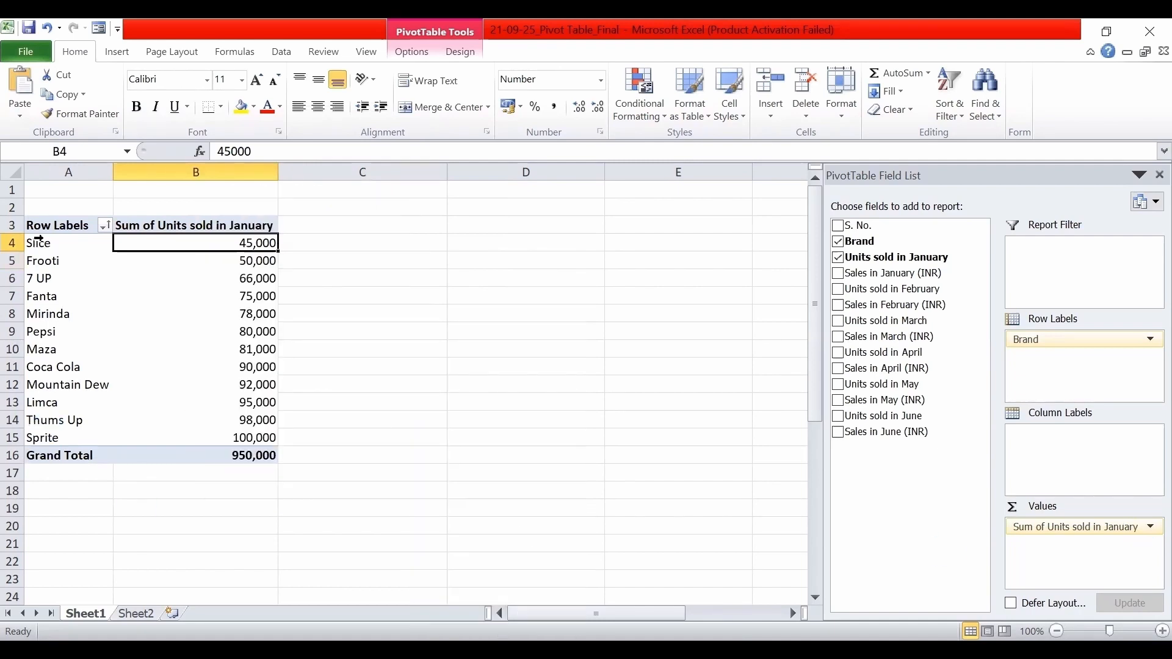
pyautogui.moveTo(159, 242)
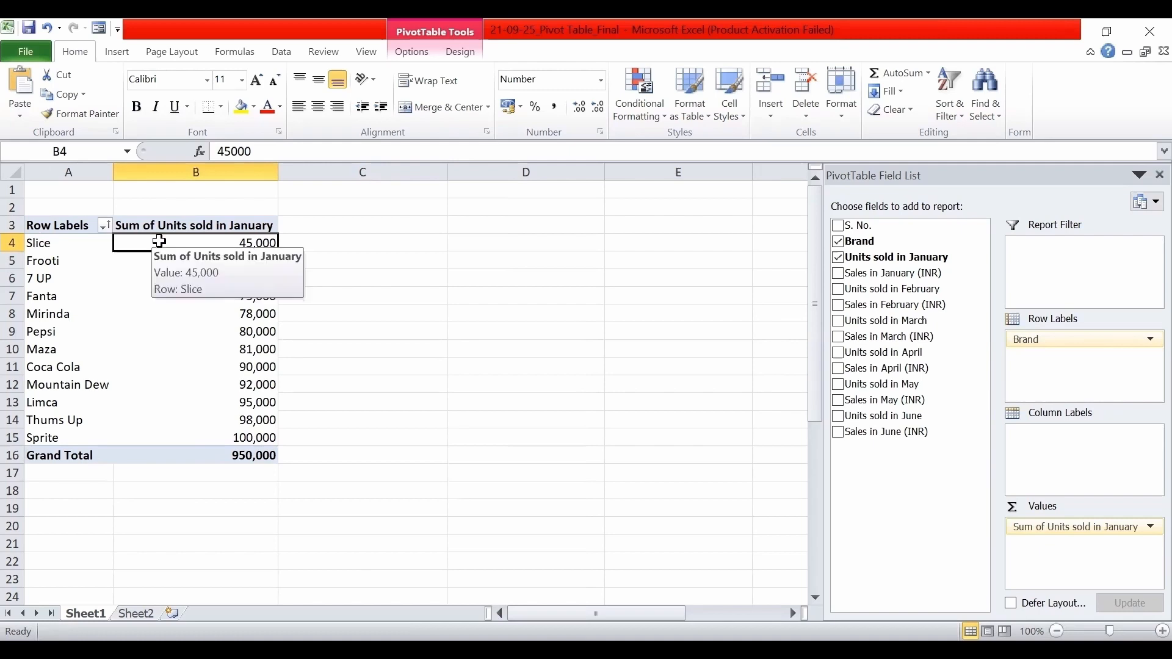
pyautogui.rightClick(157, 241)
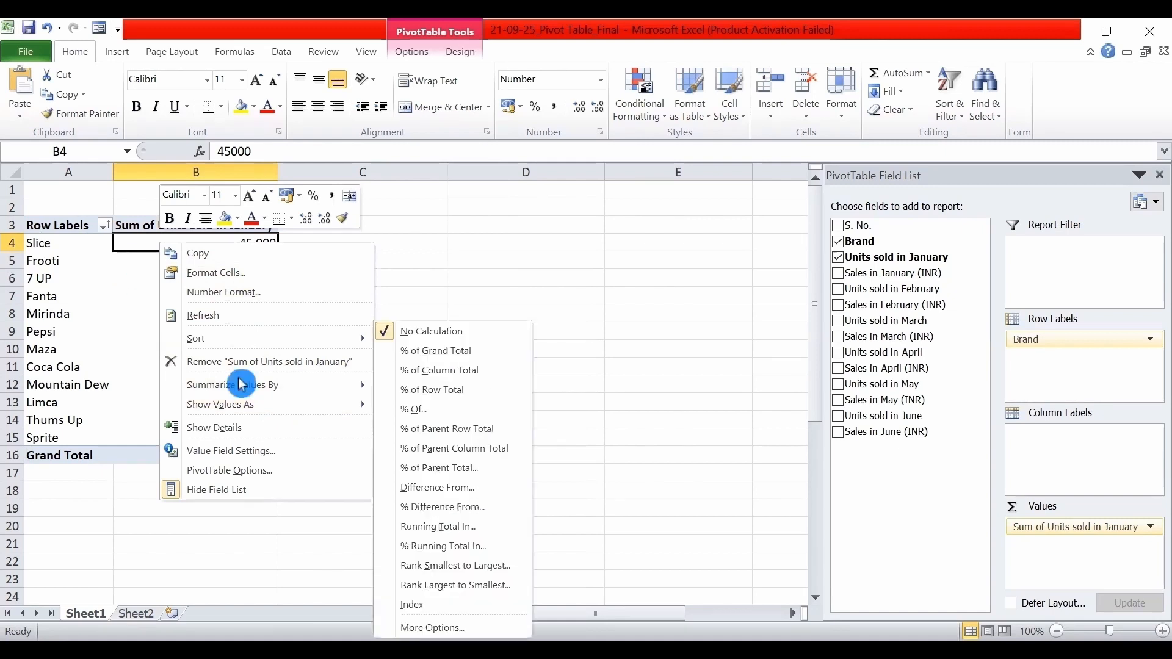
pyautogui.moveTo(287, 404)
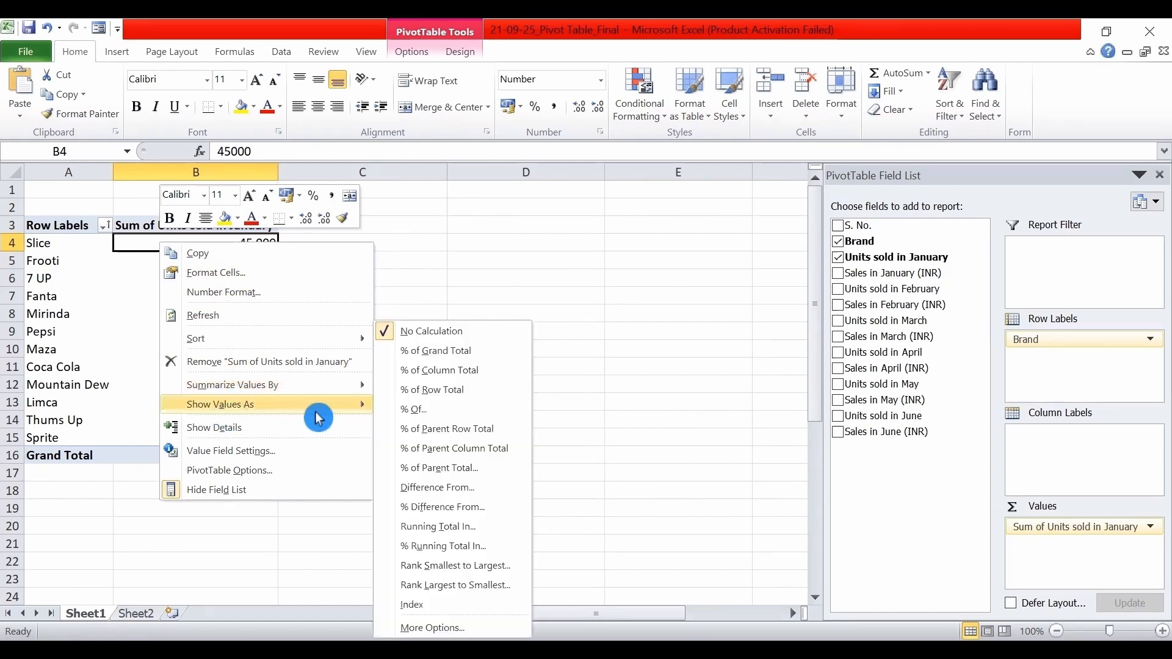
pyautogui.click(487, 352)
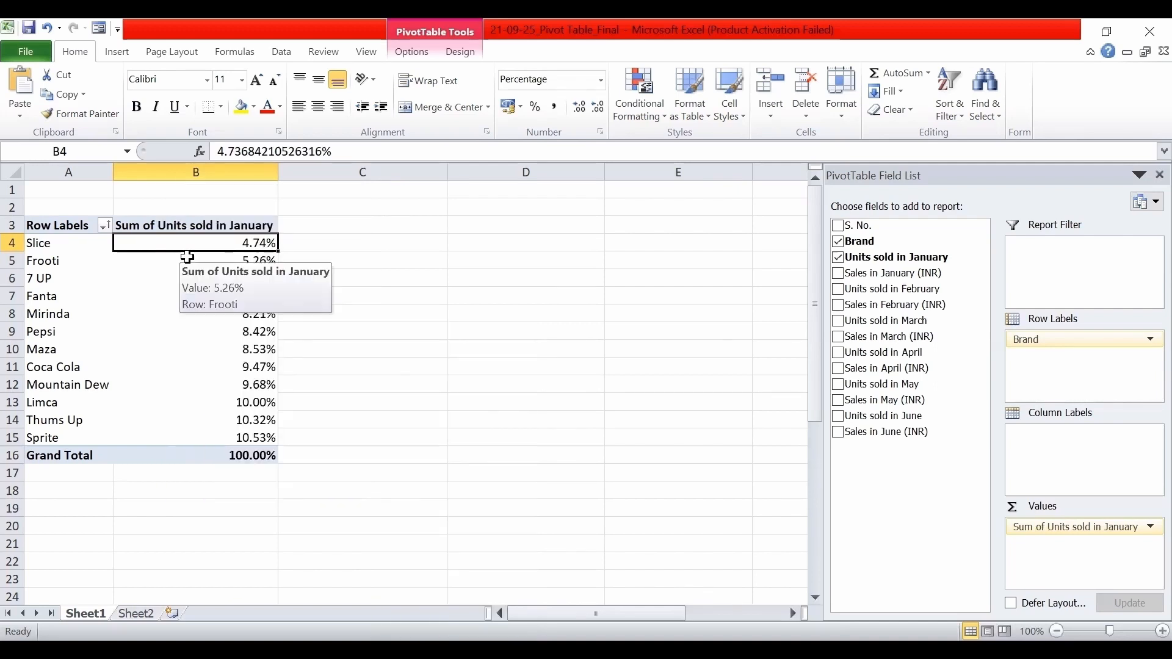